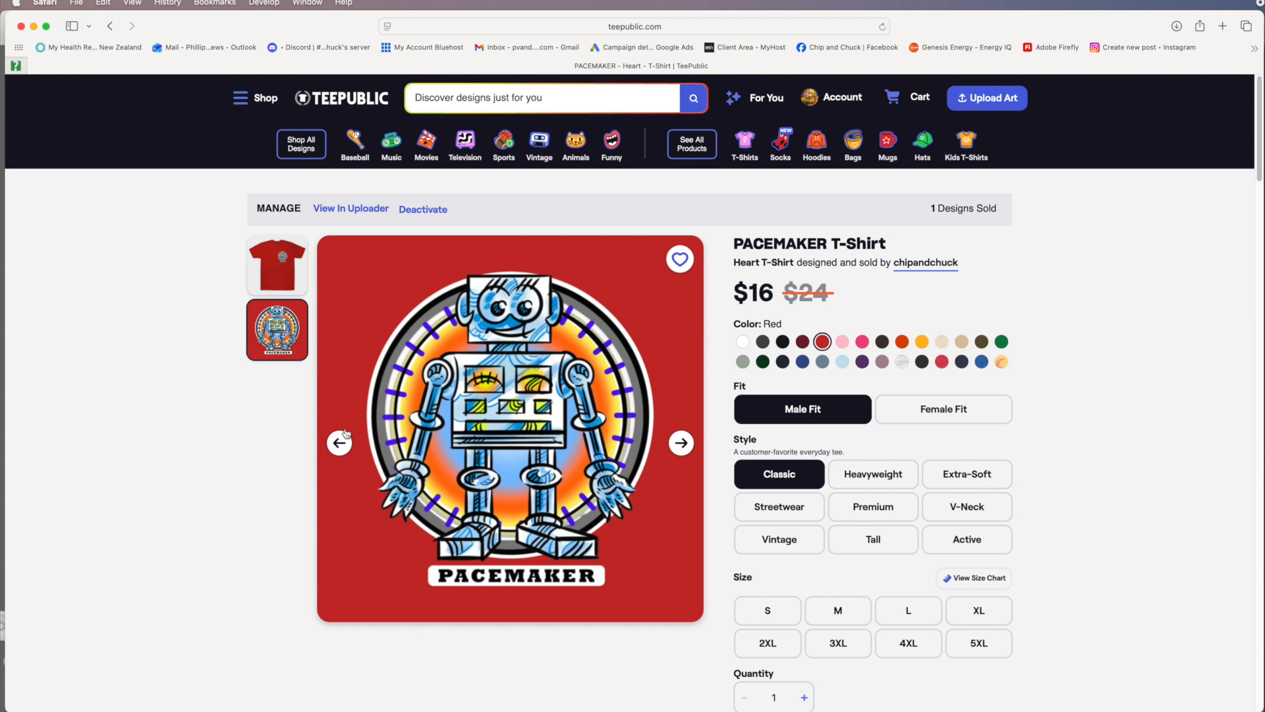
Step: Browse the PACEMAKER T-shirt product images and switch the shirt colour to Black
{"action": "left_click", "coordinate": [280, 273]}
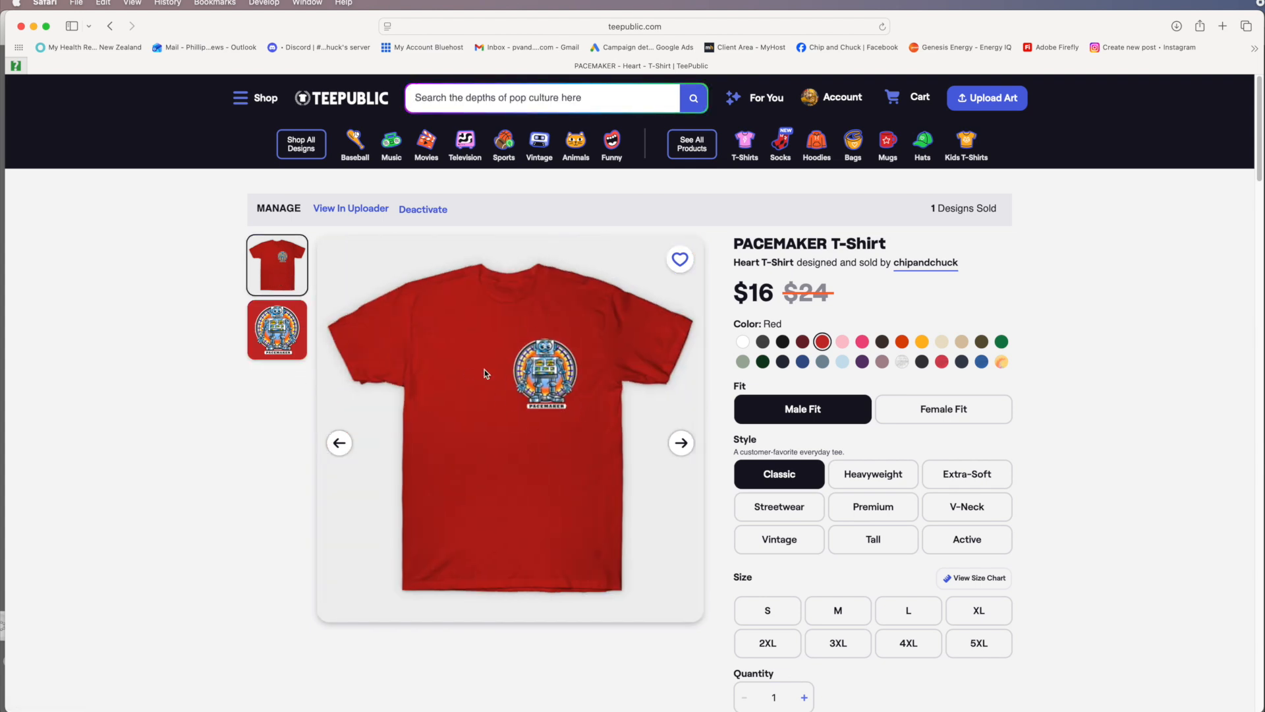
{"action": "left_click", "coordinate": [286, 340]}
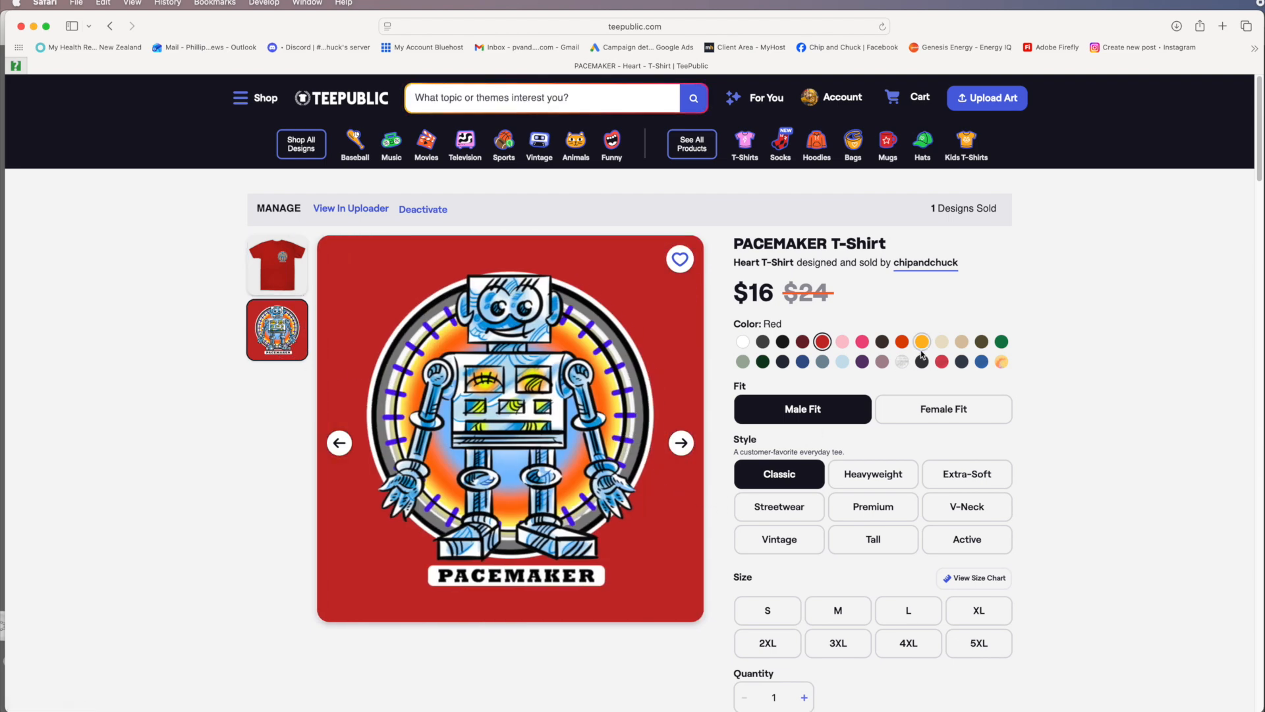
{"action": "left_click", "coordinate": [783, 341]}
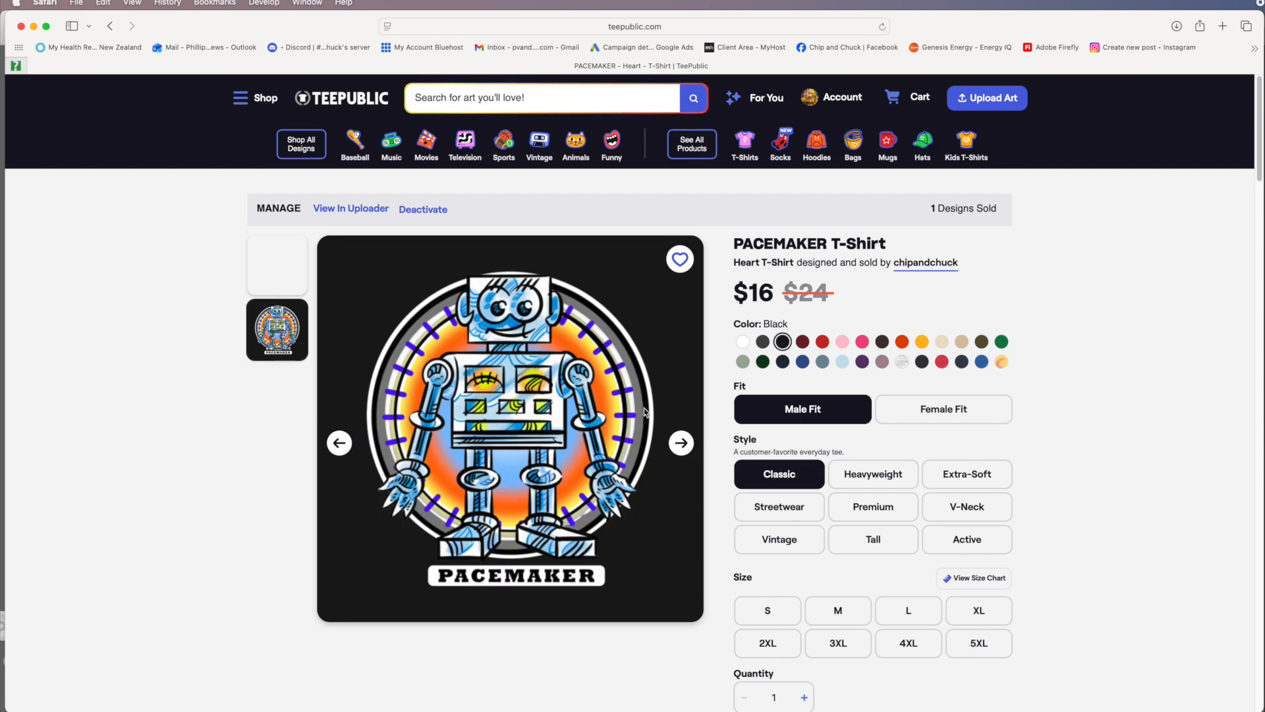
Step: Review the layered robot artwork in SketchBook and Affinity, switching between Pixel and Vector personas
{"action": "left_click", "coordinate": [33, 27]}
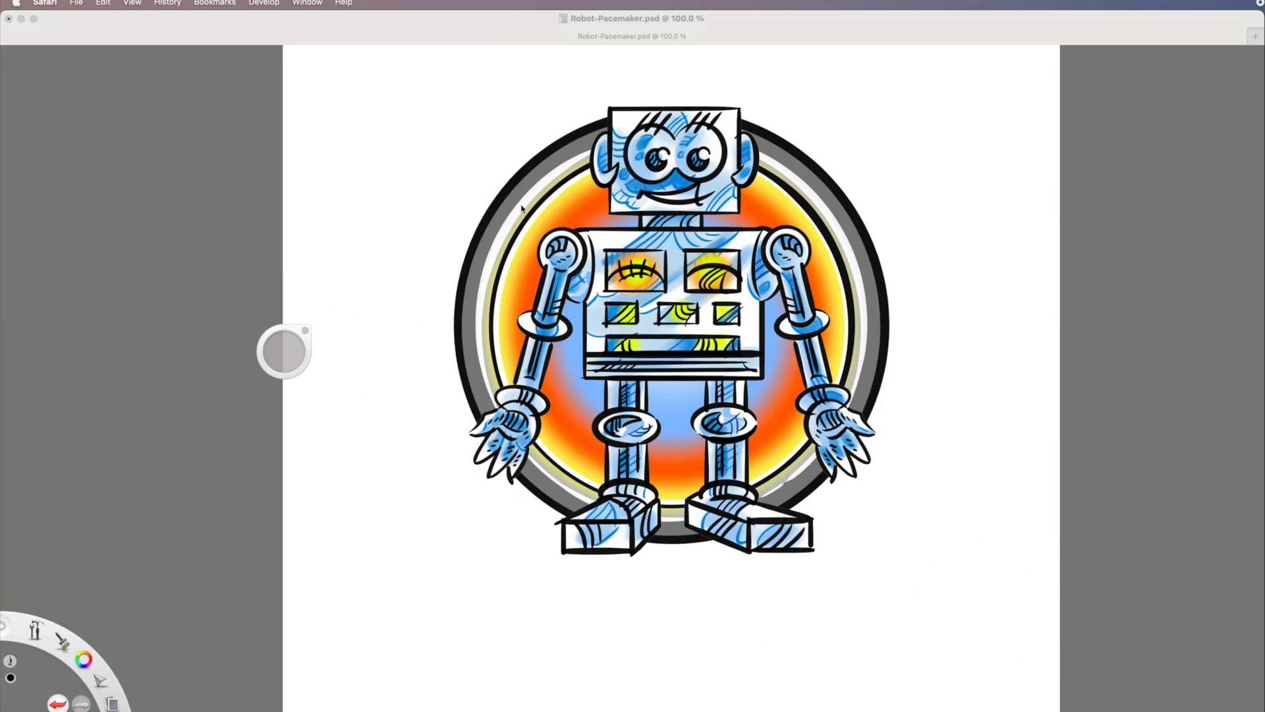
{"action": "left_click", "coordinate": [966, 111]}
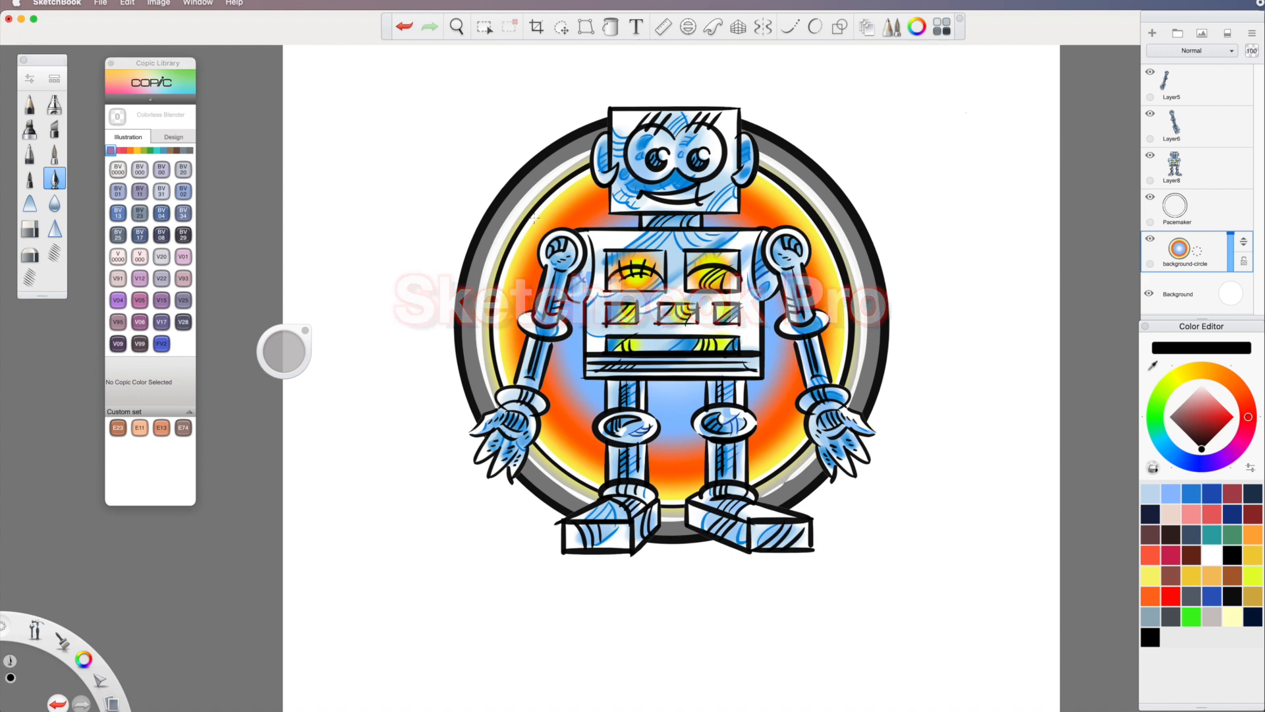
{"action": "left_click", "coordinate": [22, 20]}
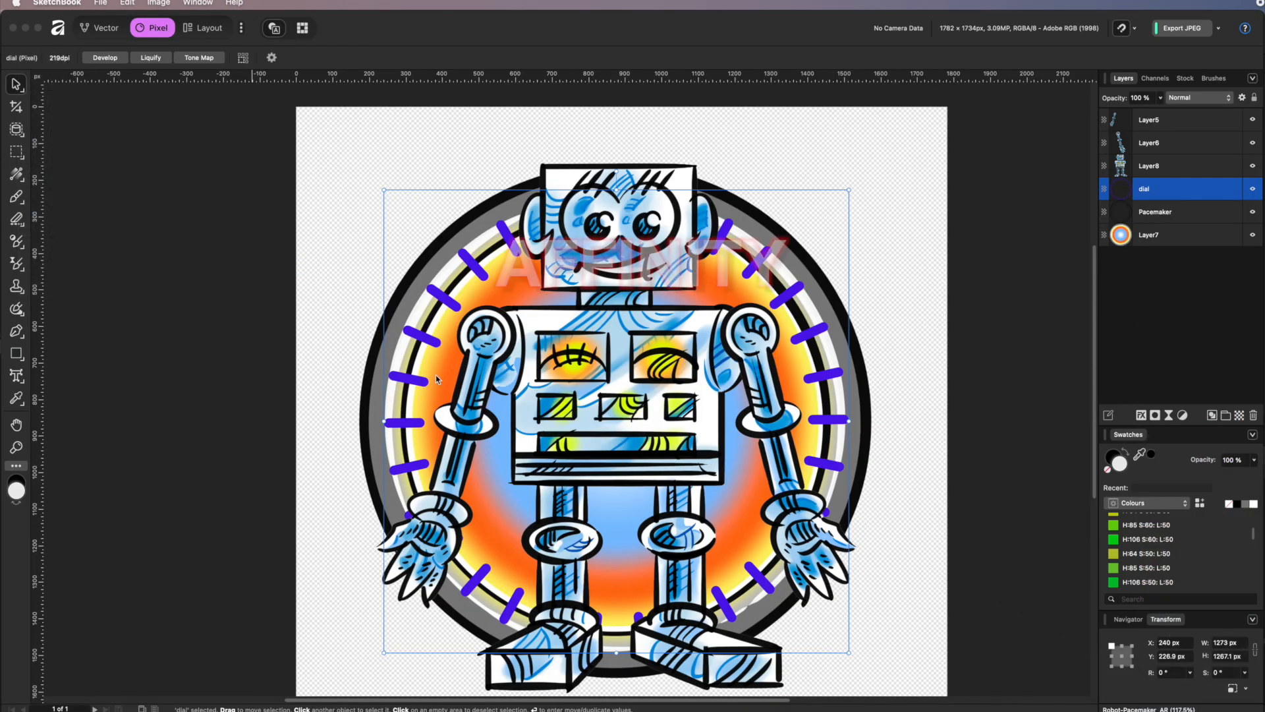
{"action": "left_click", "coordinate": [107, 29]}
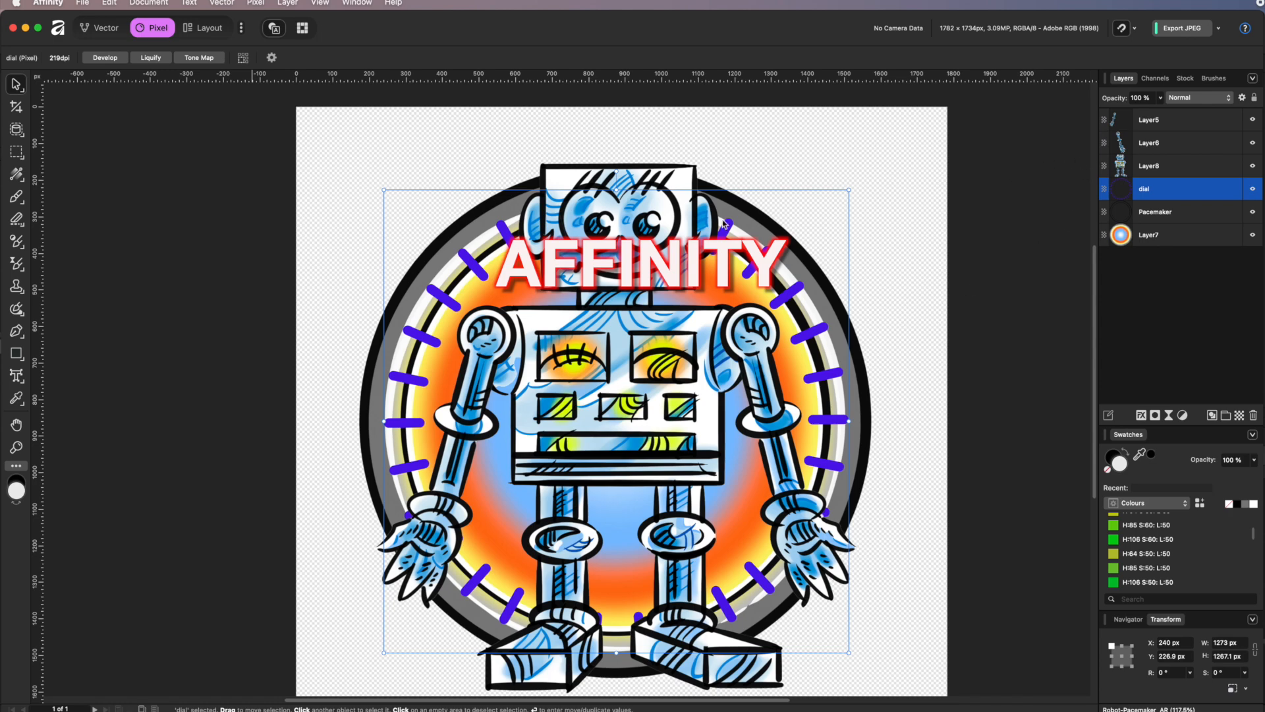
{"action": "left_click", "coordinate": [100, 27]}
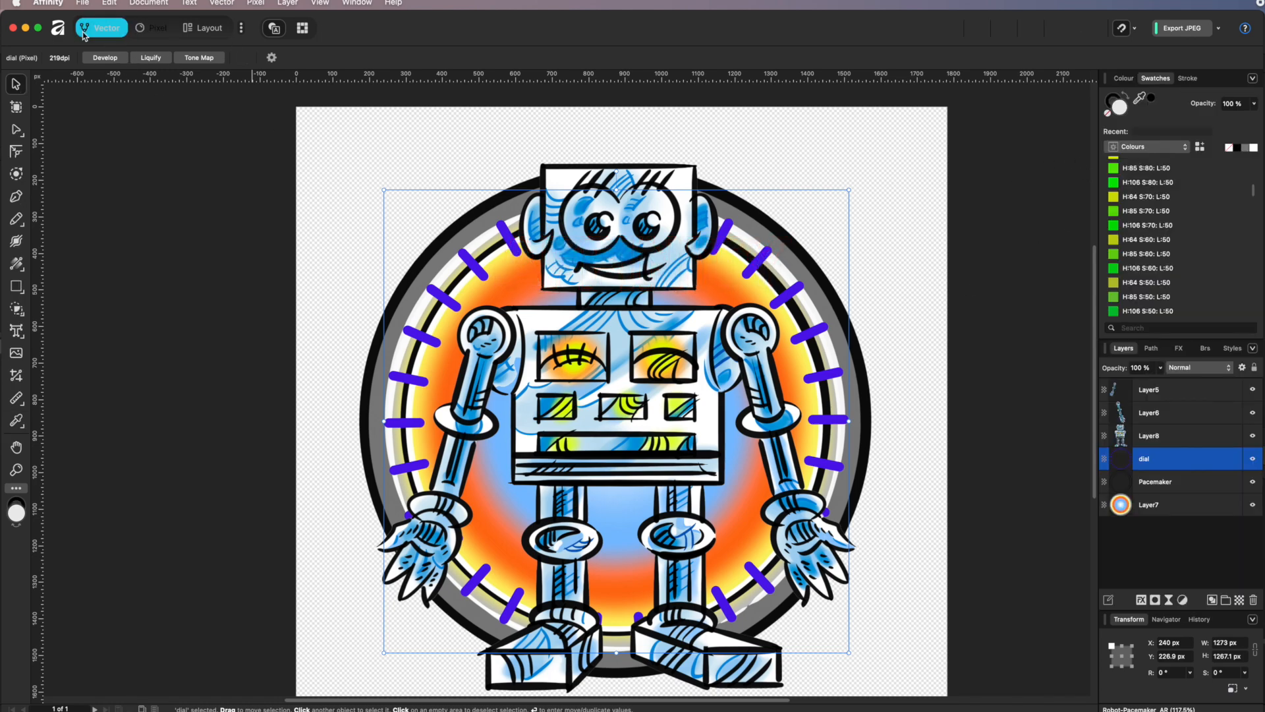
{"action": "left_click", "coordinate": [162, 30]}
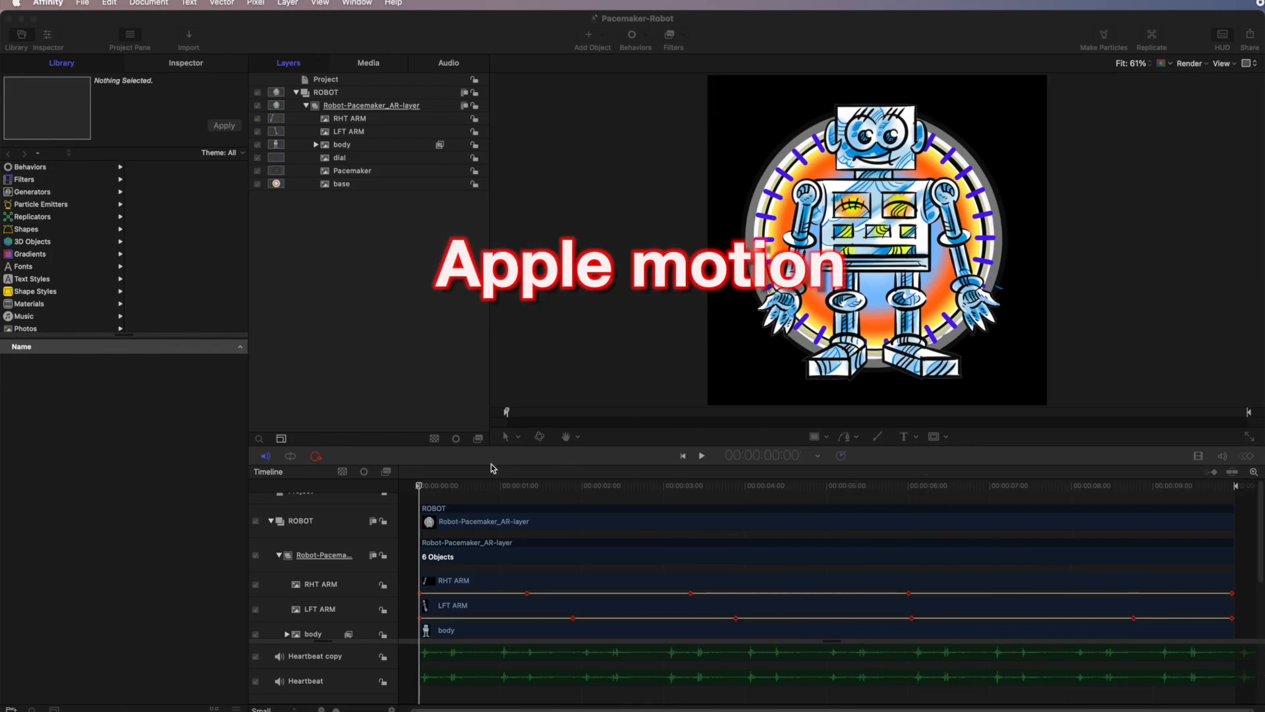
Step: Play the robot animation in the Motion timeline, stop it and return the playhead to the start
{"action": "left_click", "coordinate": [702, 455]}
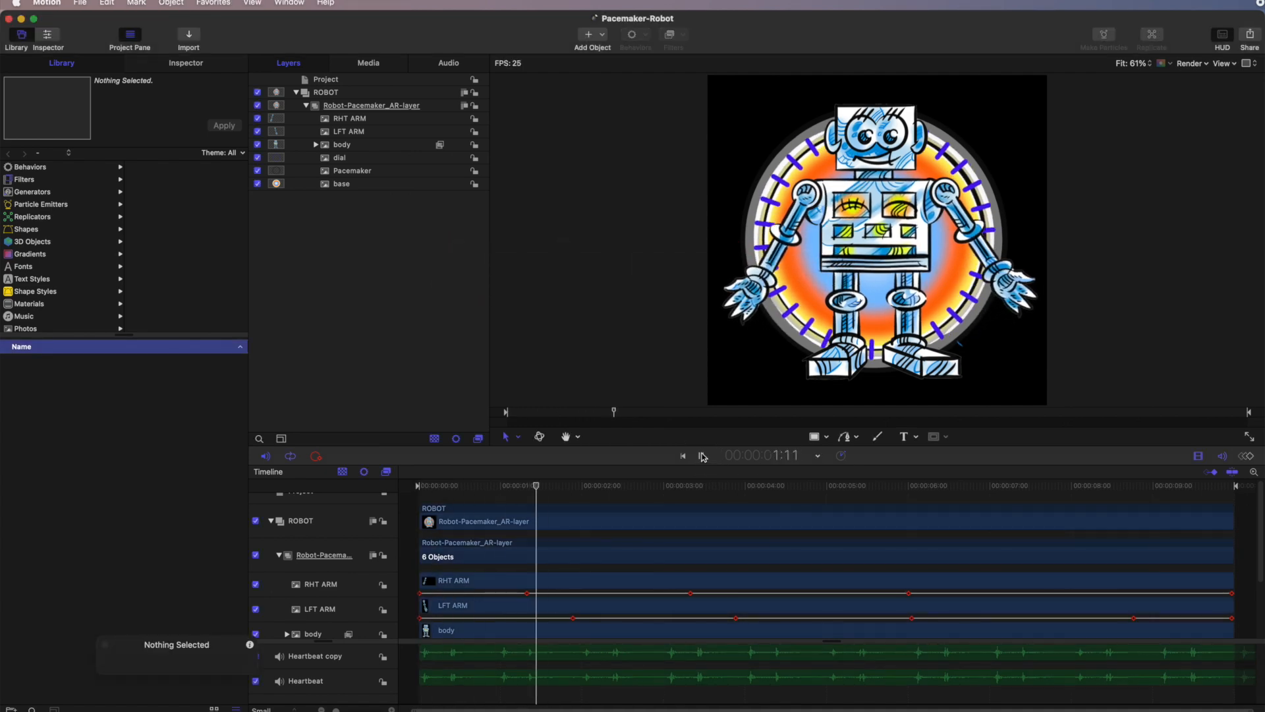
{"action": "left_click", "coordinate": [702, 456]}
{"action": "left_click_drag", "start_coordinate": [577, 487], "coordinate": [426, 554]}
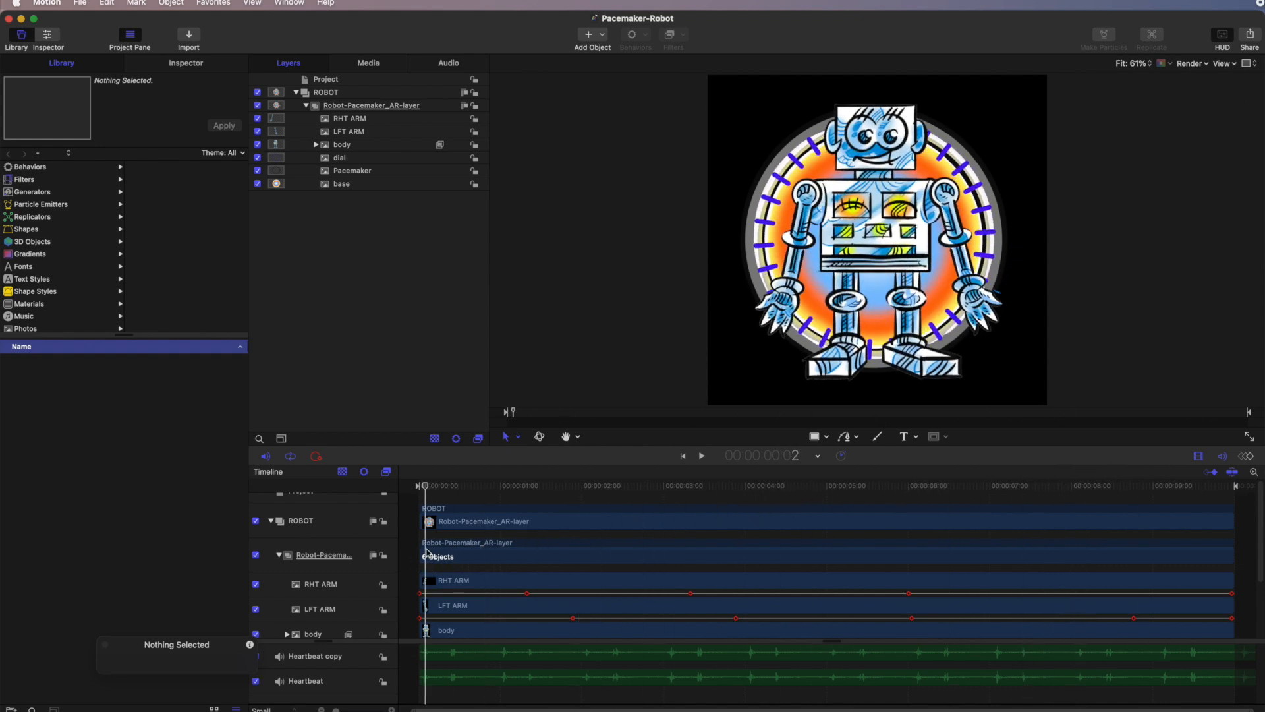
Step: Export the Motion project as an image sequence
{"action": "left_click", "coordinate": [1253, 38]}
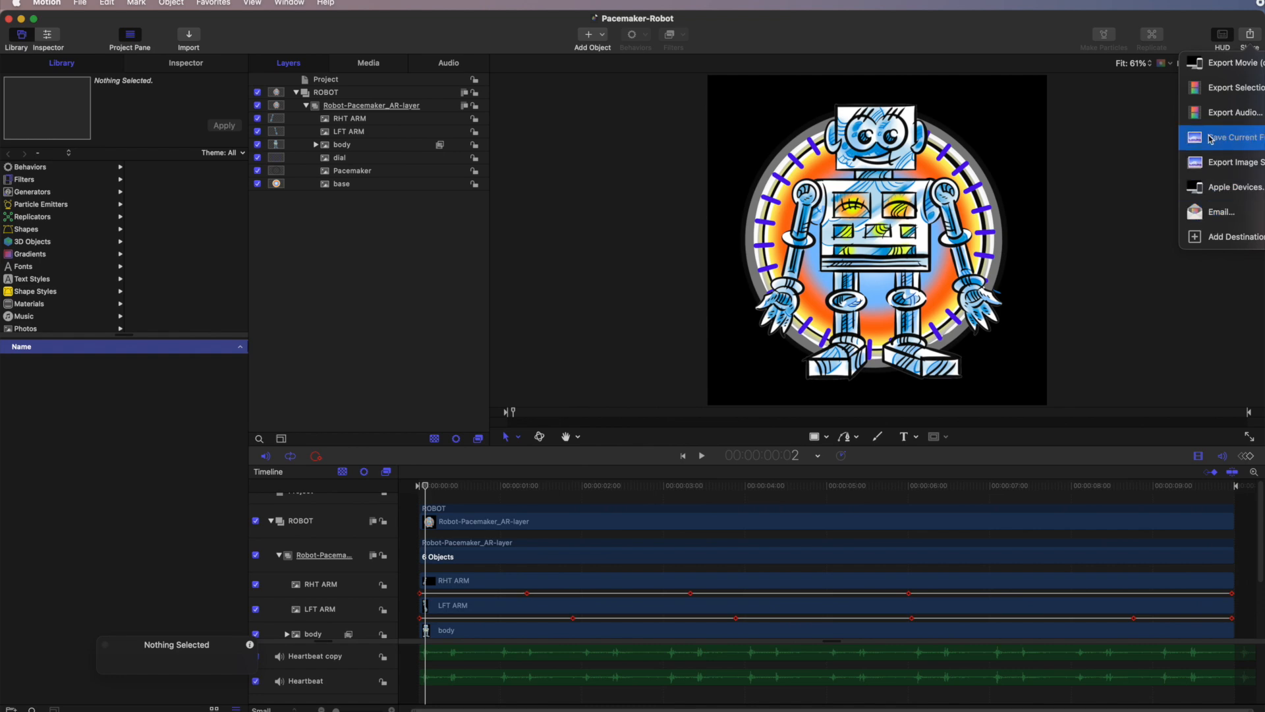
{"action": "left_click", "coordinate": [1250, 37]}
{"action": "left_click", "coordinate": [1250, 38]}
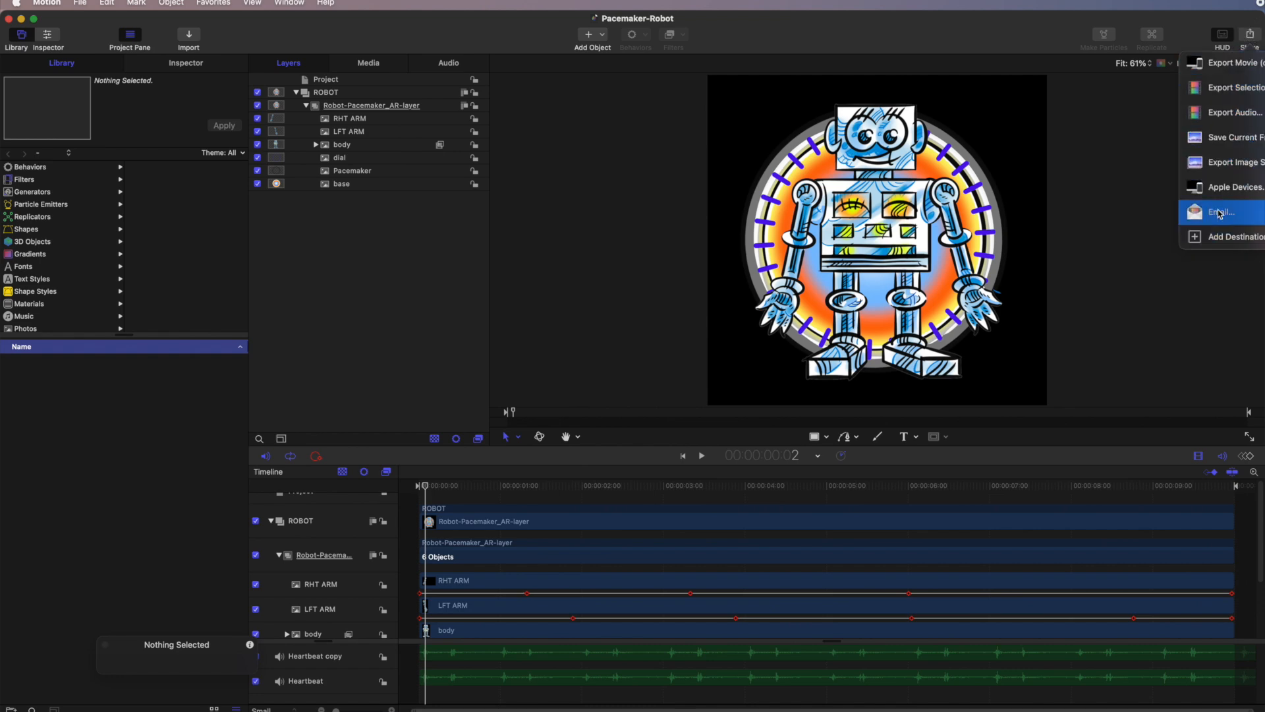
{"action": "left_click", "coordinate": [1217, 167]}
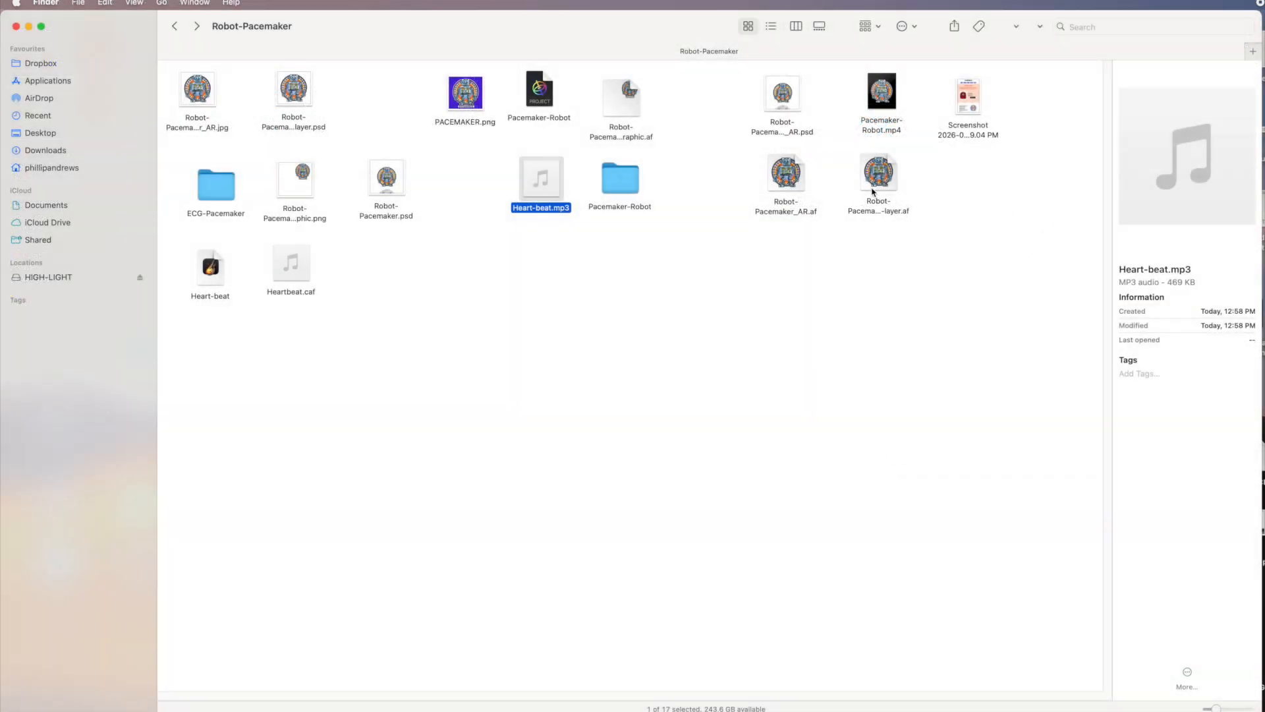
Step: Inspect the exported PNG frames inside the Pacemaker-Robot folder, then return to the Robot-Pacemaker folder
{"action": "left_click", "coordinate": [886, 181]}
{"action": "left_click", "coordinate": [799, 177]}
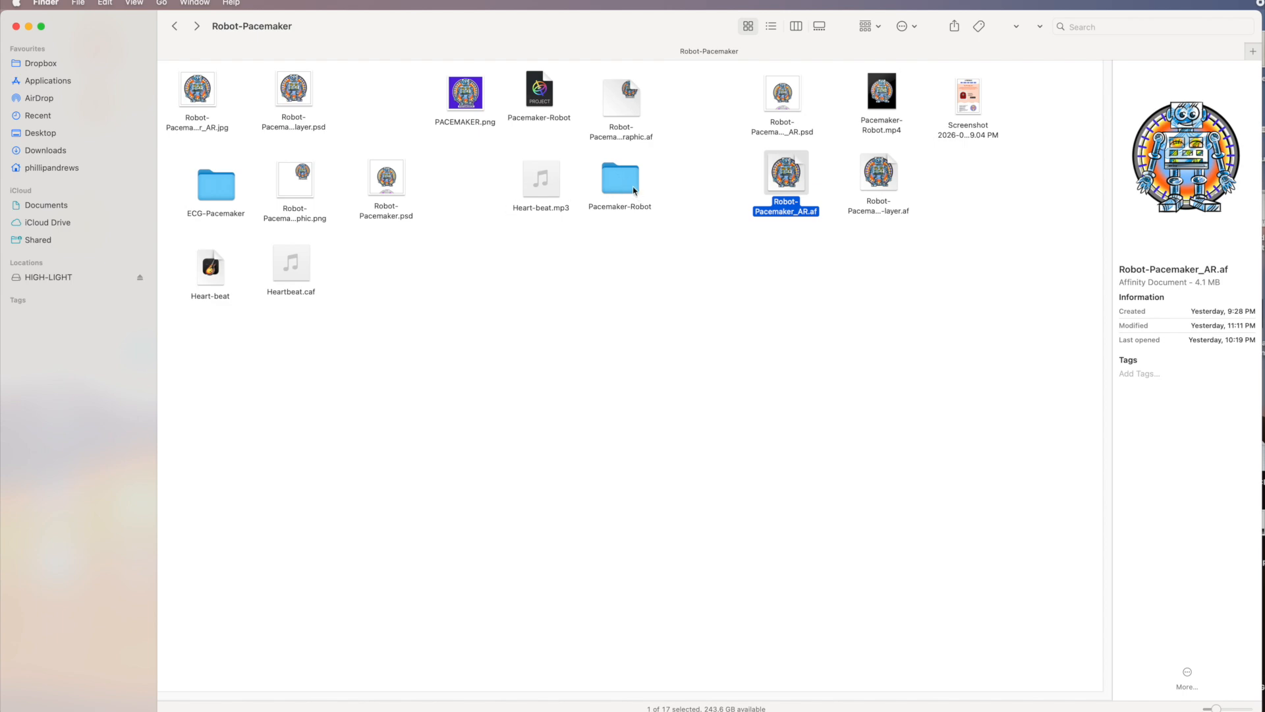
{"action": "double_click", "coordinate": [626, 183]}
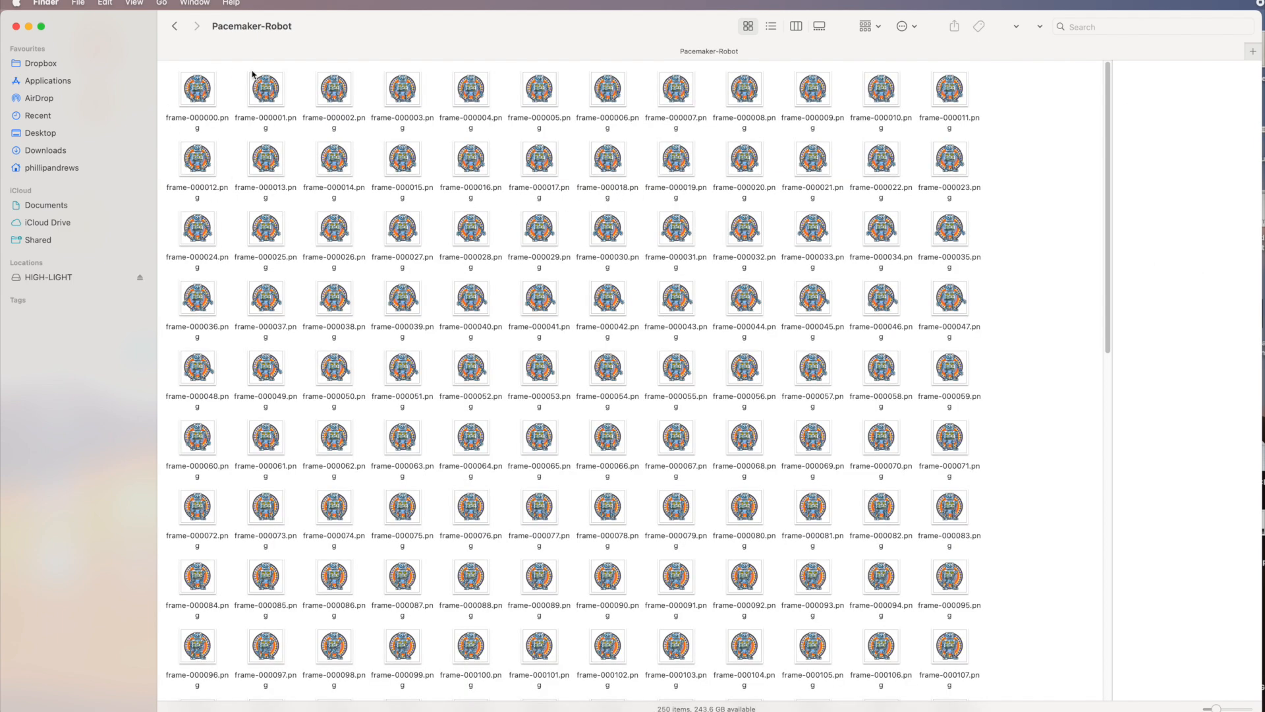
{"action": "left_click_drag", "start_coordinate": [1106, 318], "coordinate": [1114, 678]}
{"action": "left_click", "coordinate": [804, 630]}
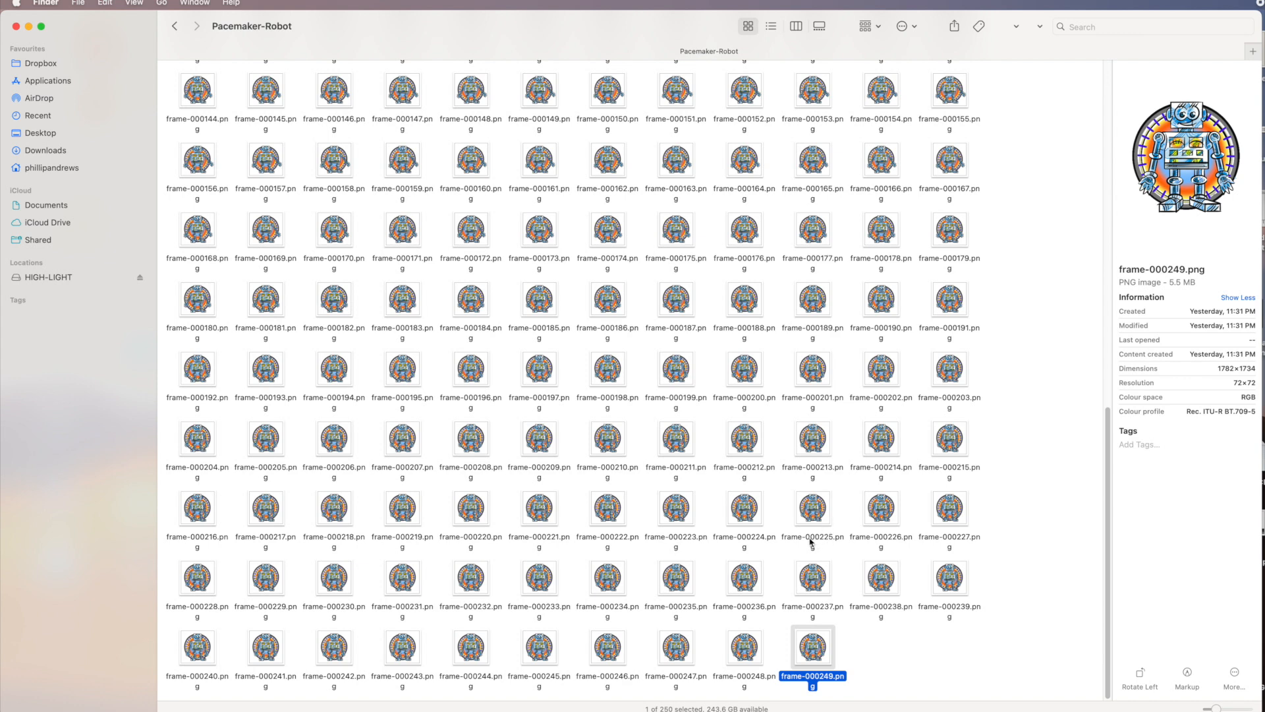
{"action": "left_click", "coordinate": [175, 26]}
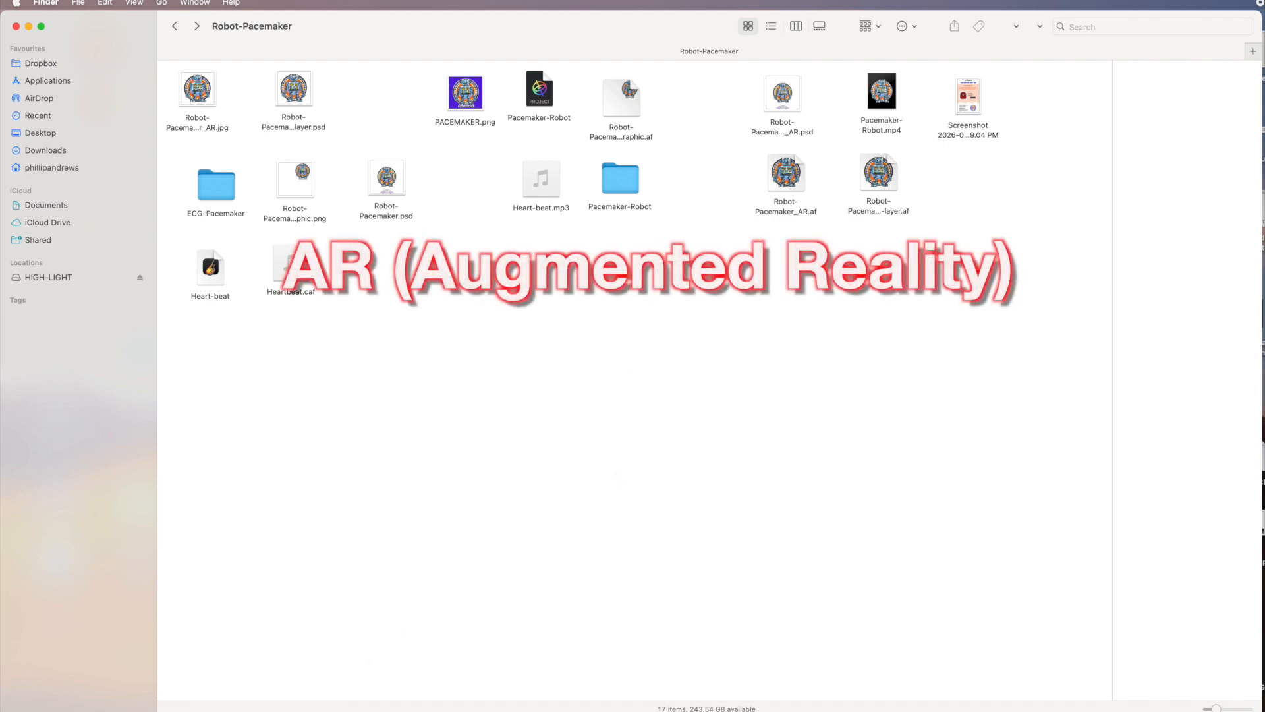
Step: Open EyeJack Creator and start creating a new artwork
{"action": "left_click_drag", "start_coordinate": [429, 386], "coordinate": [542, 90]}
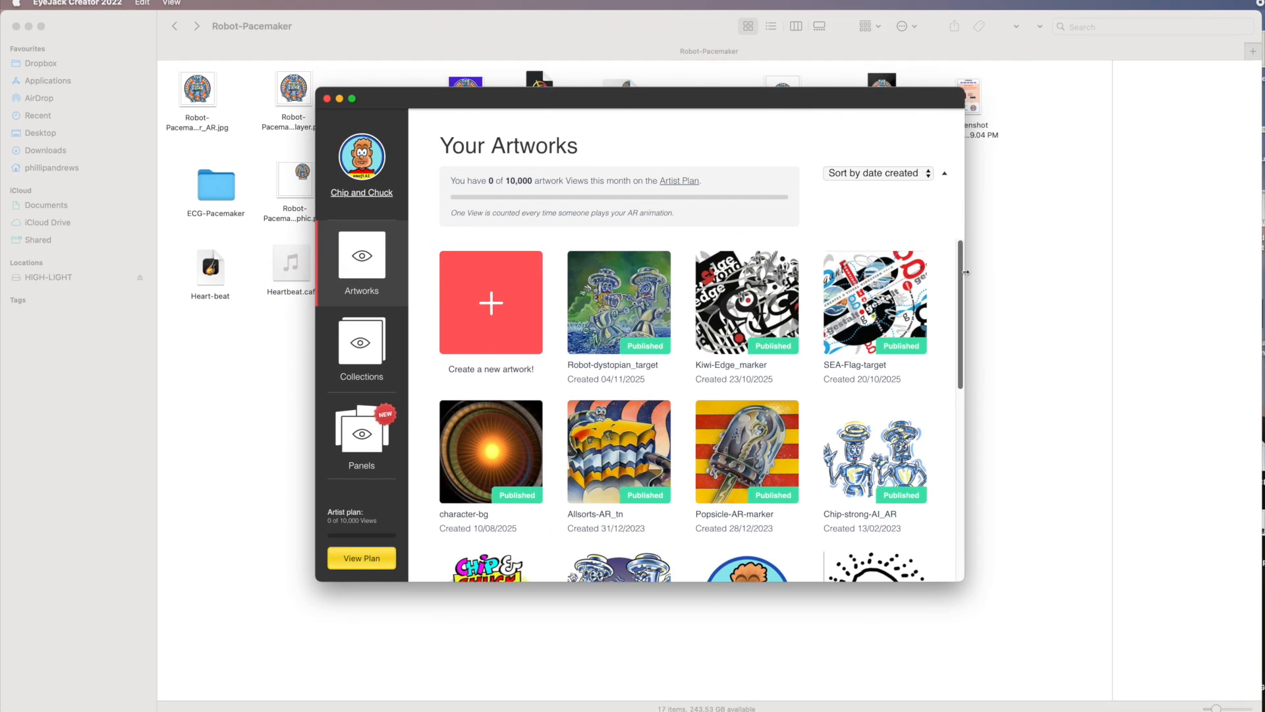
{"action": "left_click_drag", "start_coordinate": [962, 270], "coordinate": [957, 188]}
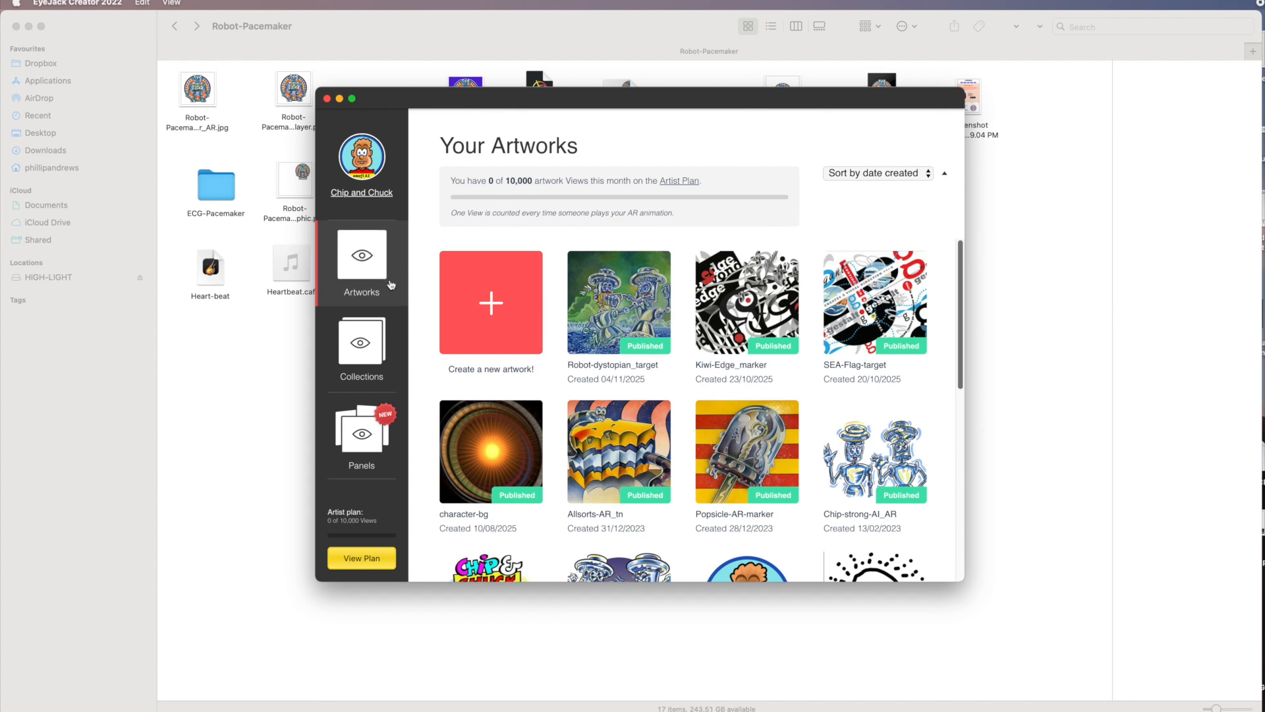
{"action": "left_click", "coordinate": [491, 305]}
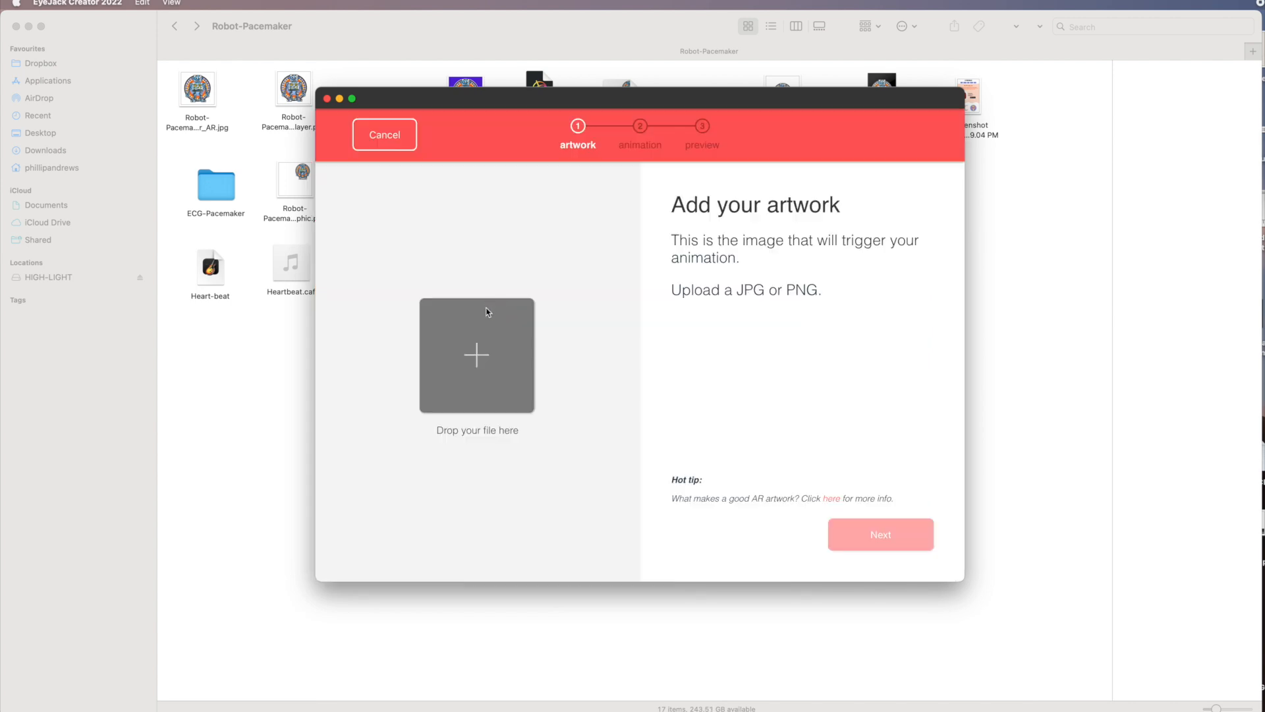
Step: Add Robot-Pacemaker_AR.jpg as the trigger artwork and continue to the animation stage
{"action": "left_click_drag", "start_coordinate": [544, 97], "coordinate": [954, 155]}
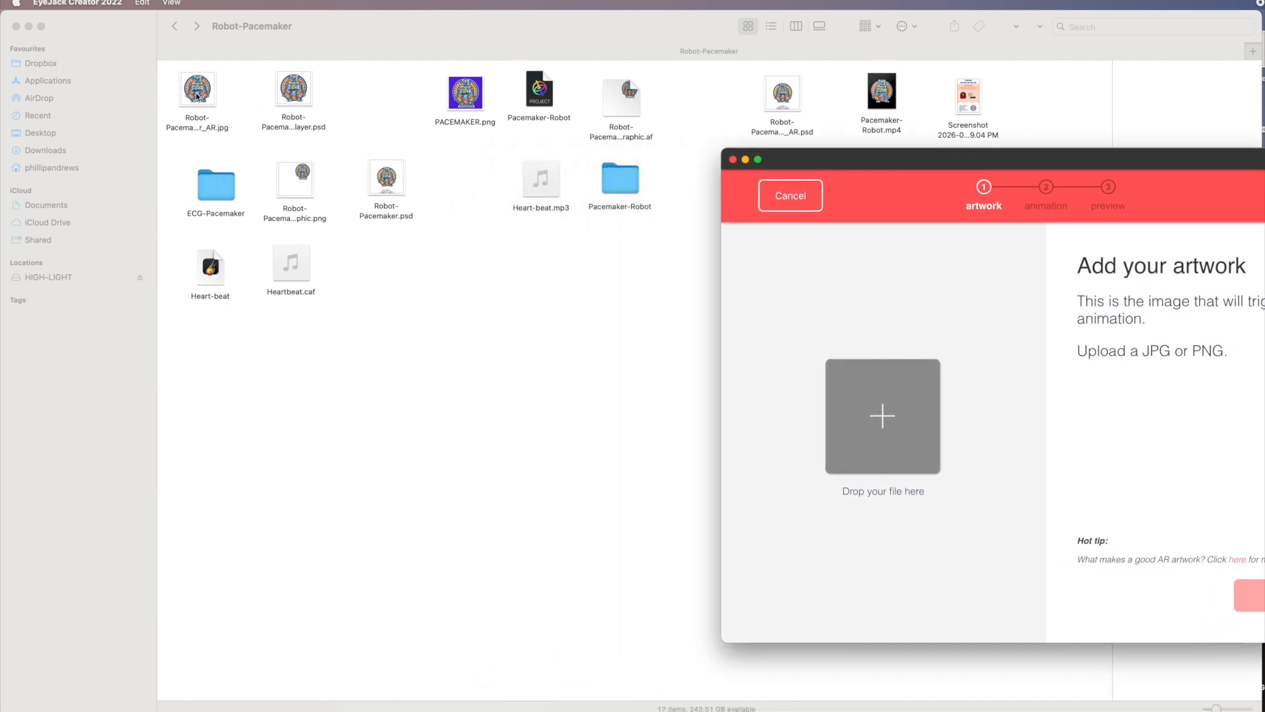
{"action": "left_click_drag", "start_coordinate": [194, 94], "coordinate": [913, 441]}
{"action": "left_click_drag", "start_coordinate": [1037, 165], "coordinate": [723, 155]}
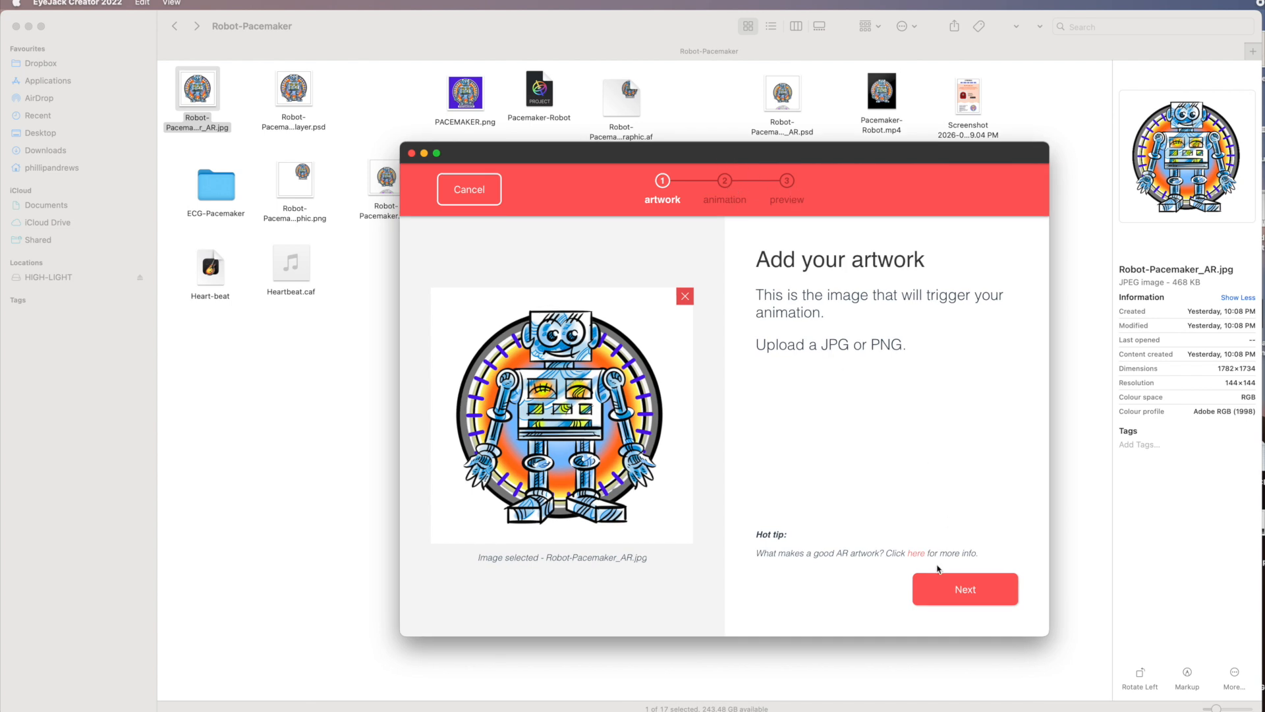
{"action": "left_click", "coordinate": [966, 593]}
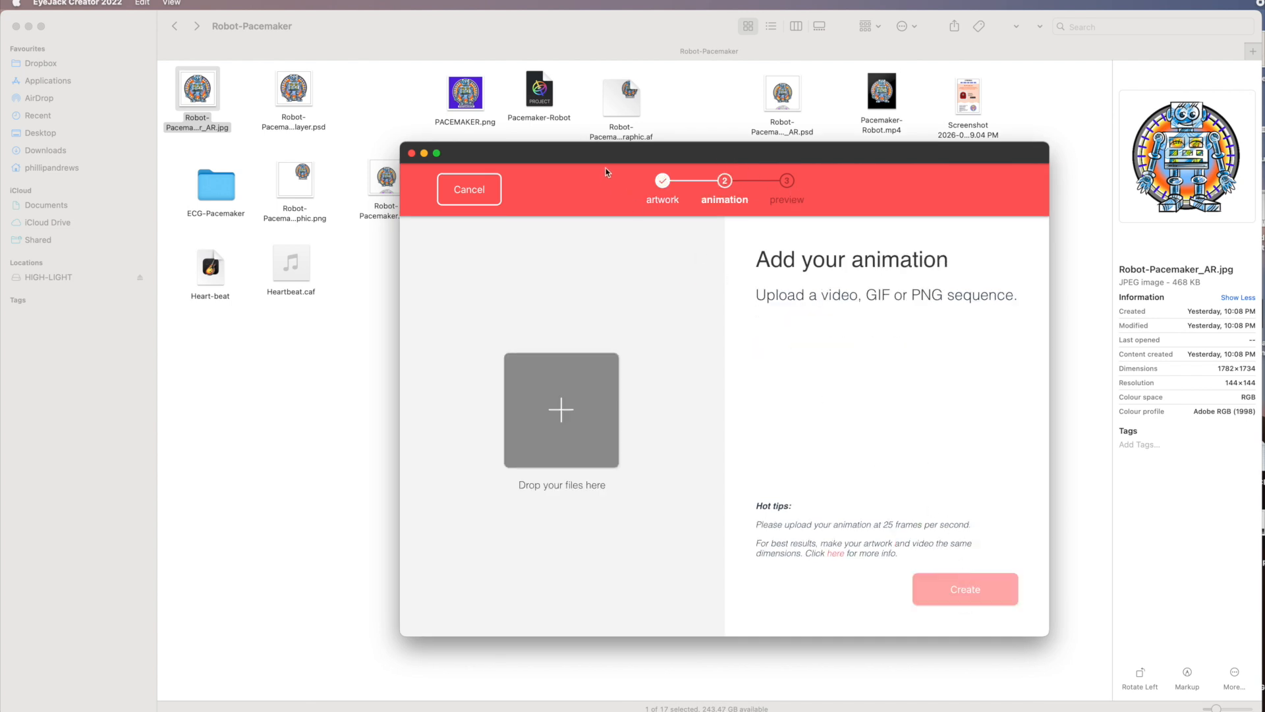
Step: Select all PNG frames in the Pacemaker-Robot folder and drop them in as the animation
{"action": "left_click_drag", "start_coordinate": [504, 180], "coordinate": [758, 185]}
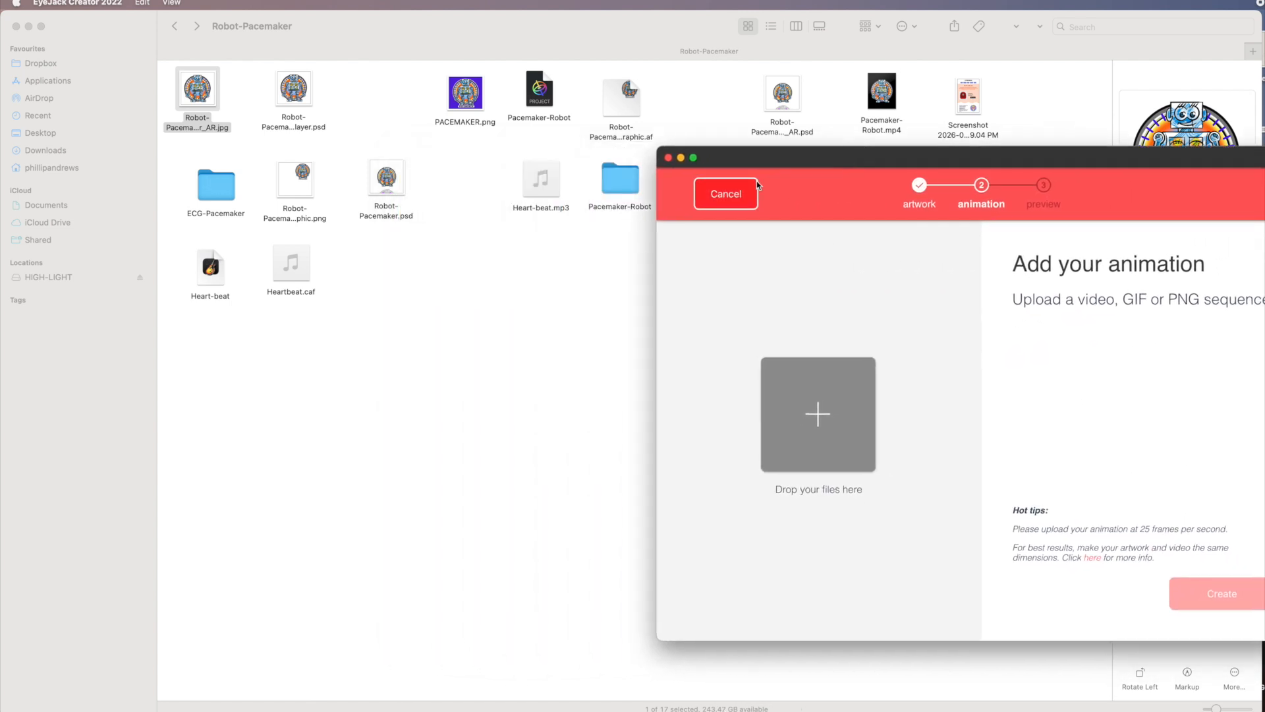
{"action": "left_click", "coordinate": [620, 185]}
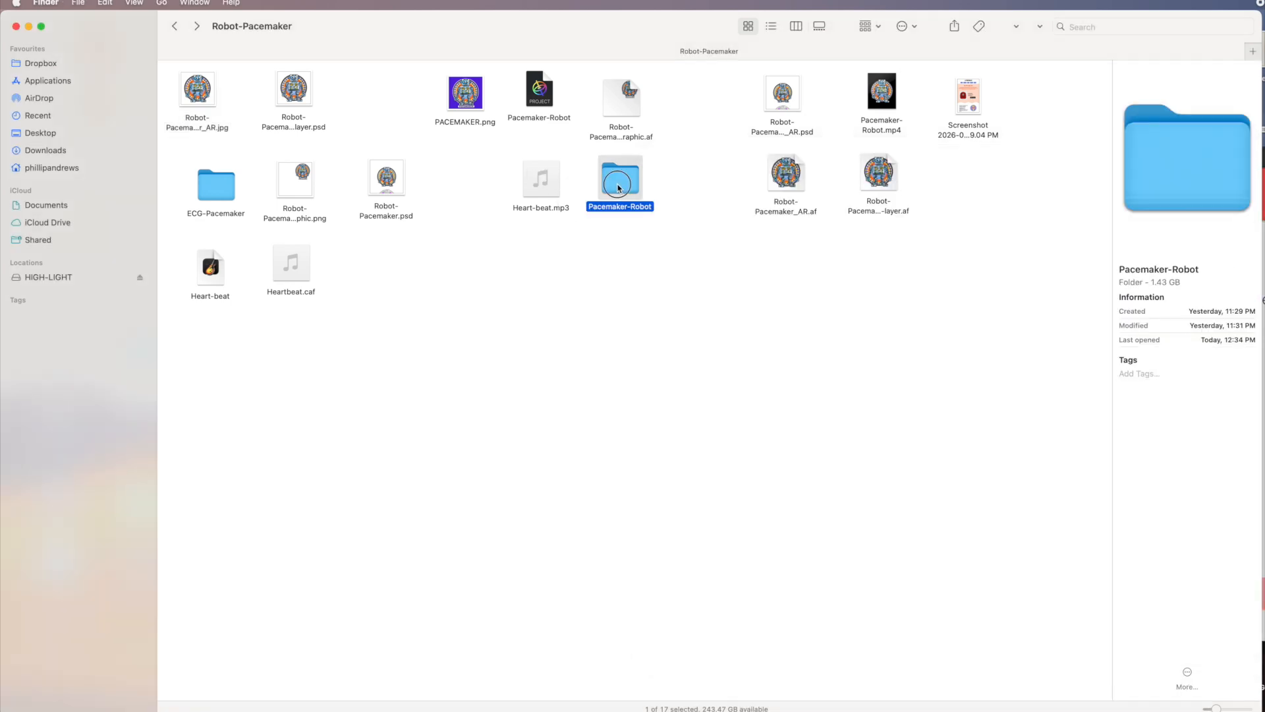
{"action": "double_click", "coordinate": [619, 185]}
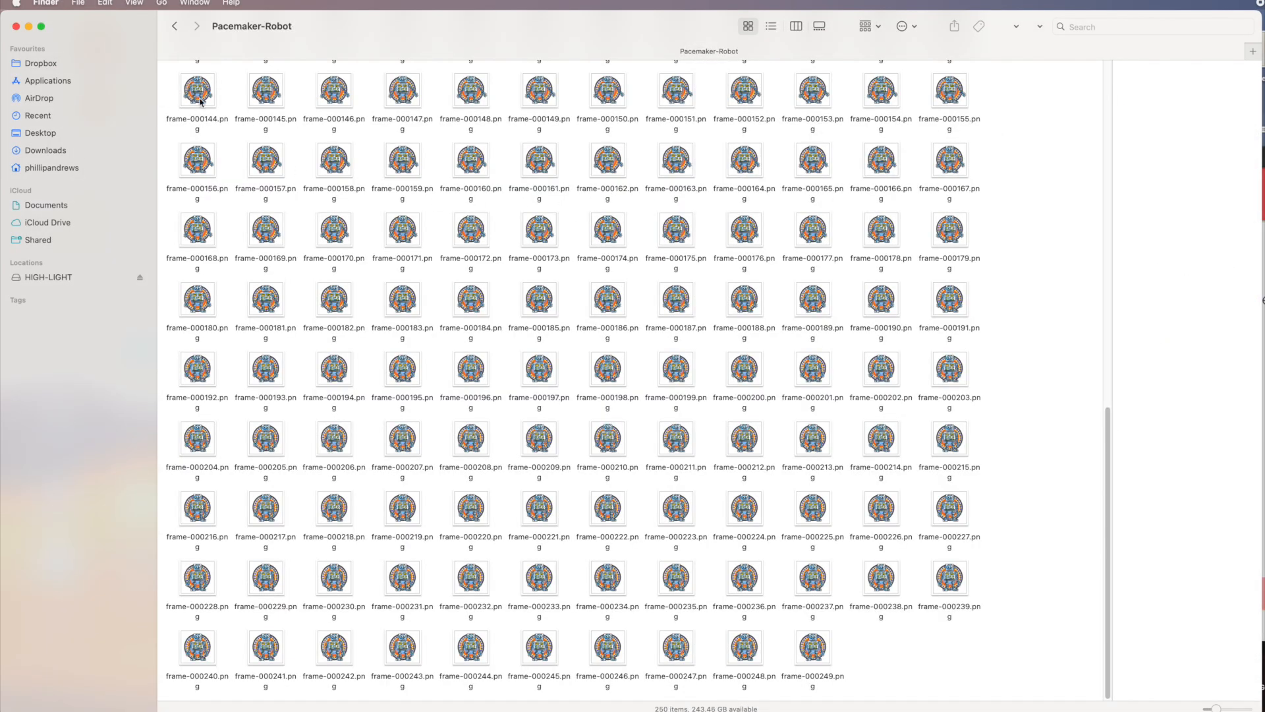
{"action": "left_click_drag", "start_coordinate": [1110, 418], "coordinate": [1087, 6]}
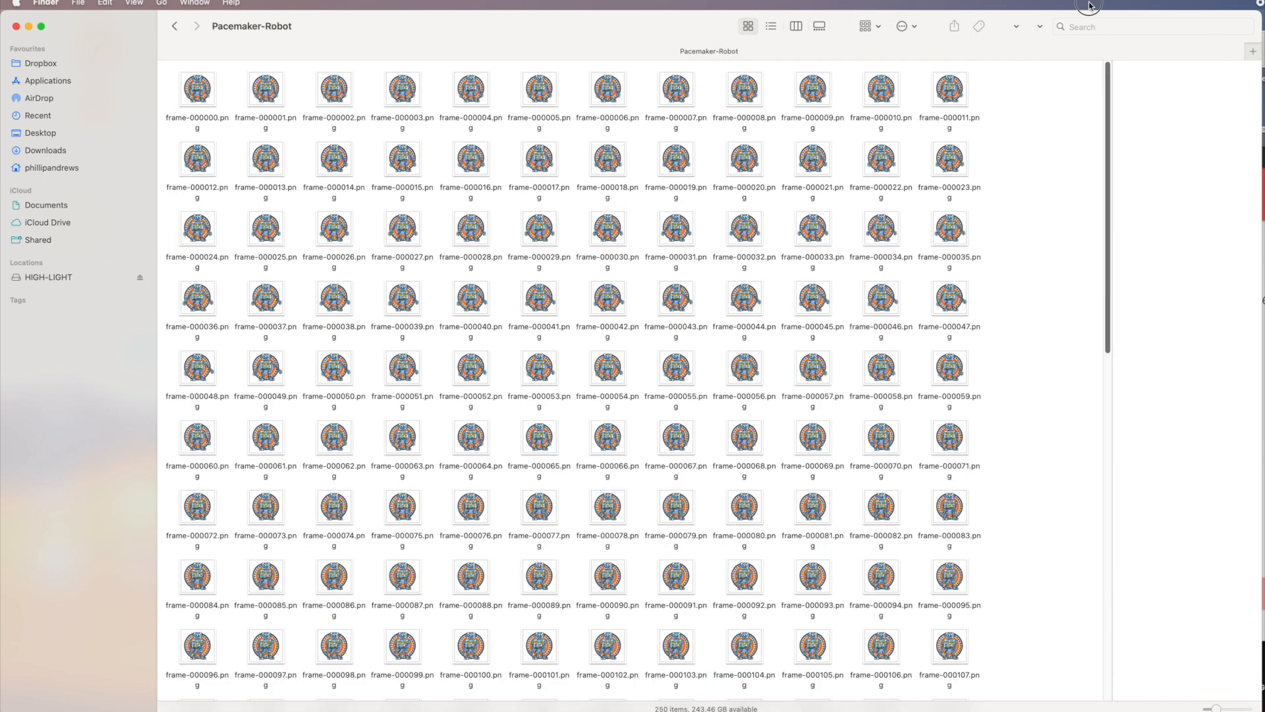
{"action": "left_click", "coordinate": [213, 105]}
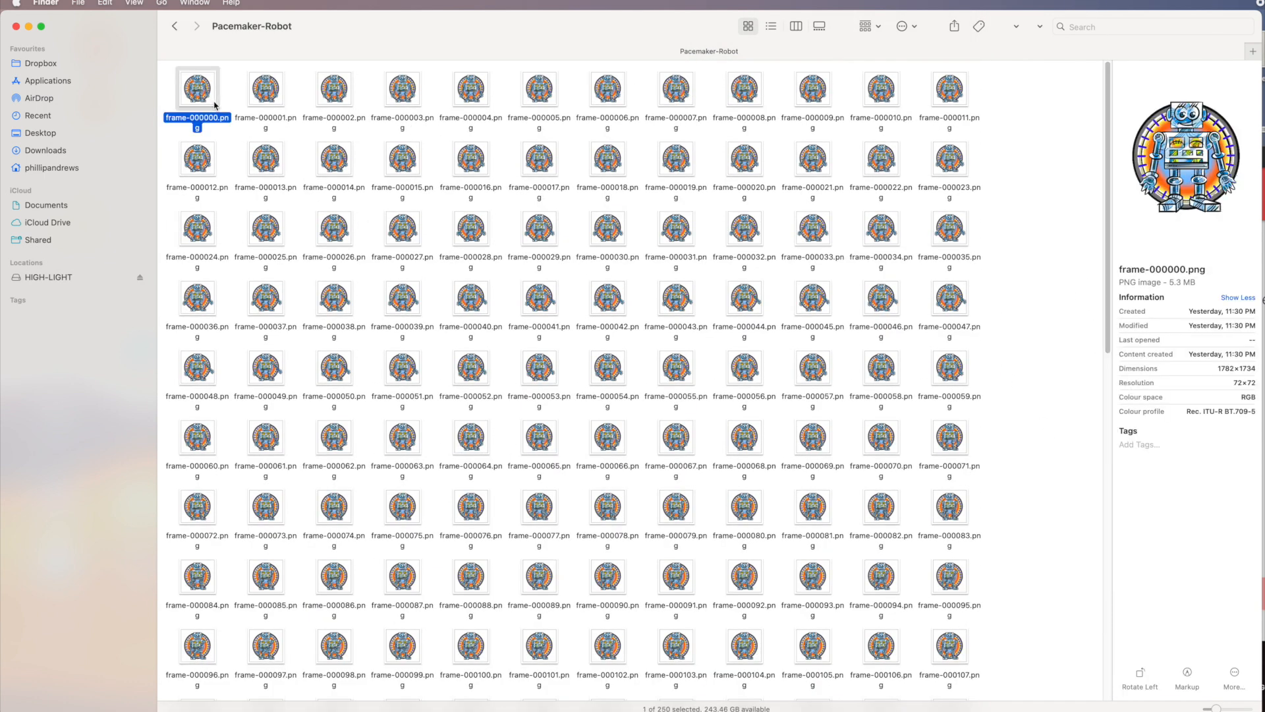
{"action": "key", "text": "super+a"}
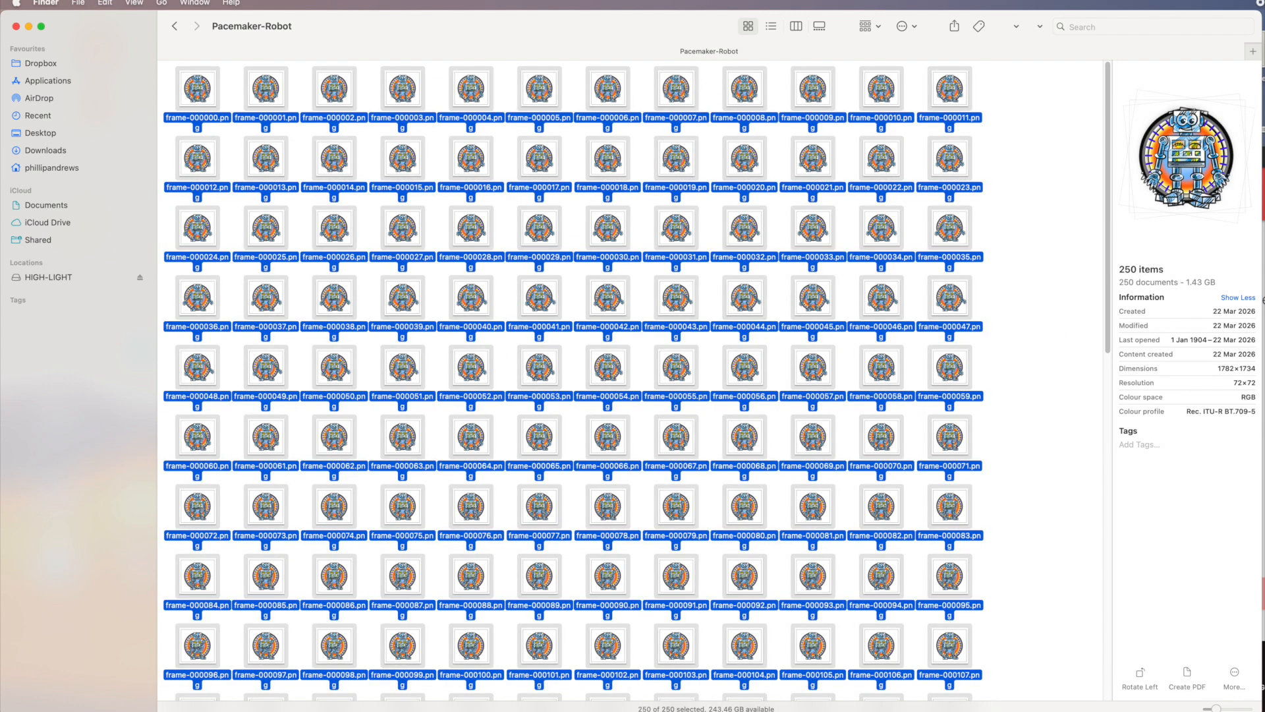
{"action": "key", "text": "super+Tab"}
{"action": "left_click_drag", "start_coordinate": [194, 89], "coordinate": [821, 415]}
{"action": "left_click_drag", "start_coordinate": [819, 414], "coordinate": [819, 410]}
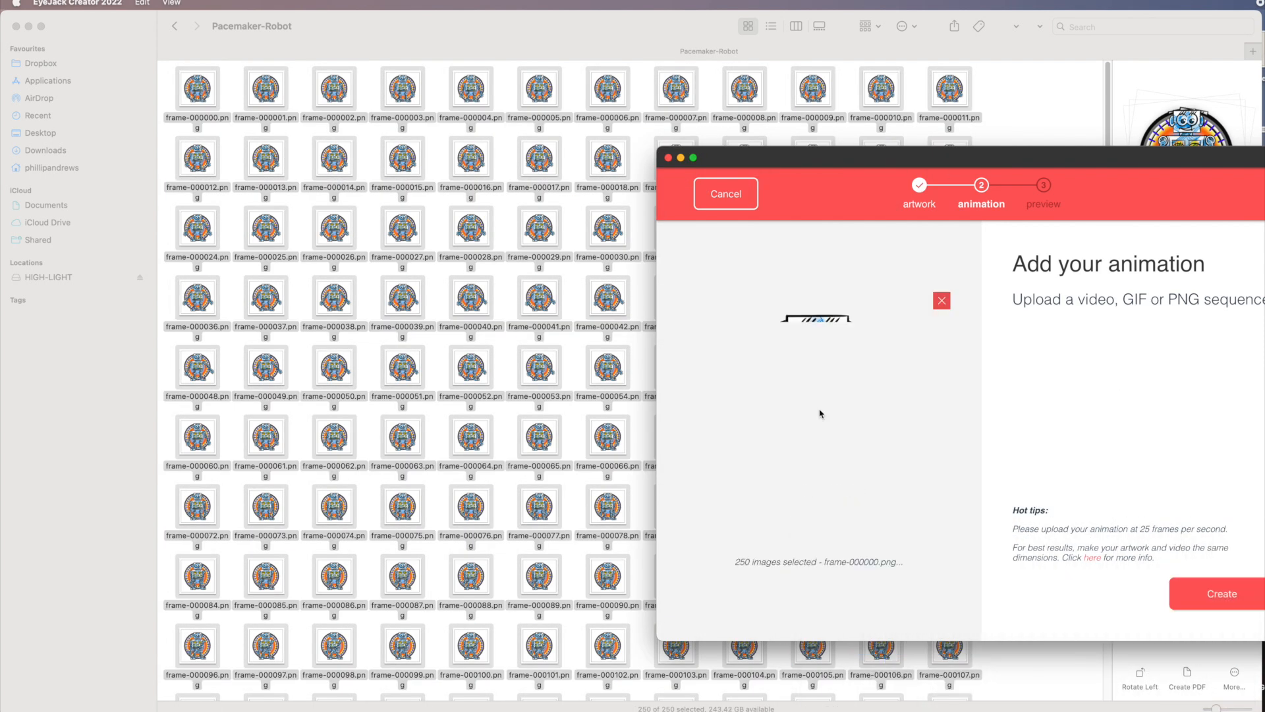
Step: Add Heart-beat.mp3 as the animation's sound
{"action": "left_click_drag", "start_coordinate": [889, 159], "coordinate": [516, 134]}
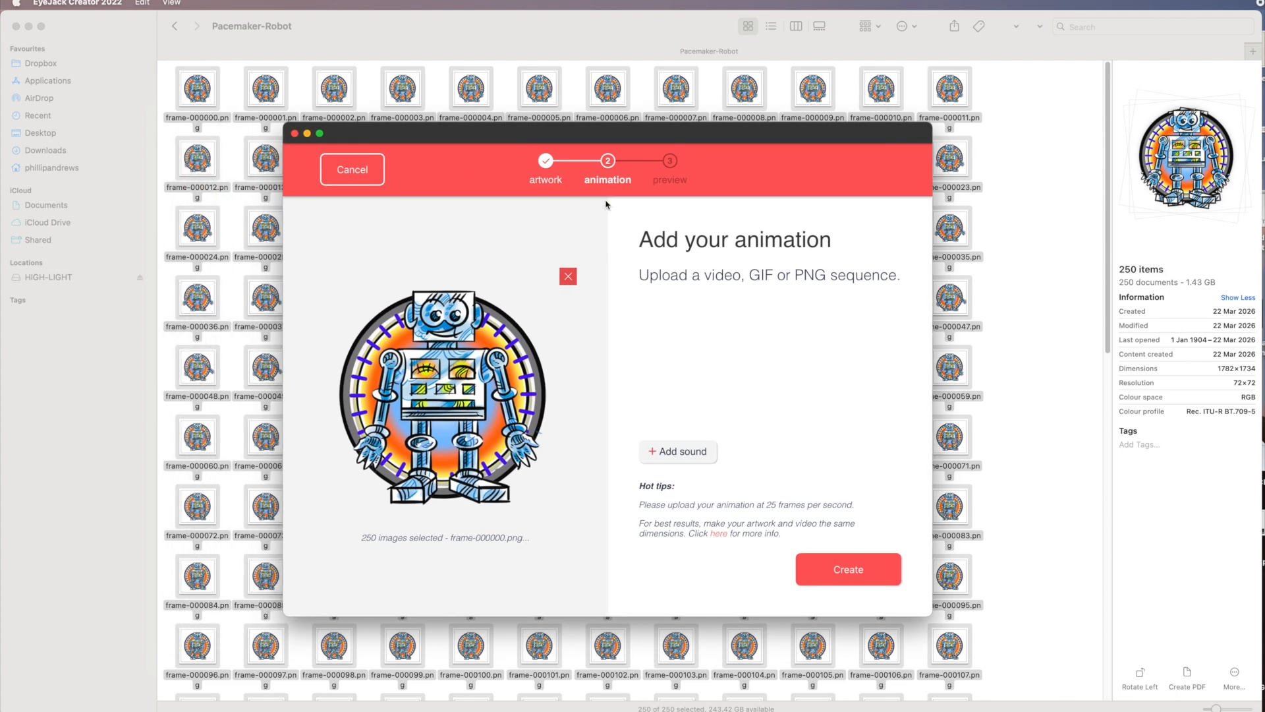
{"action": "left_click", "coordinate": [666, 453]}
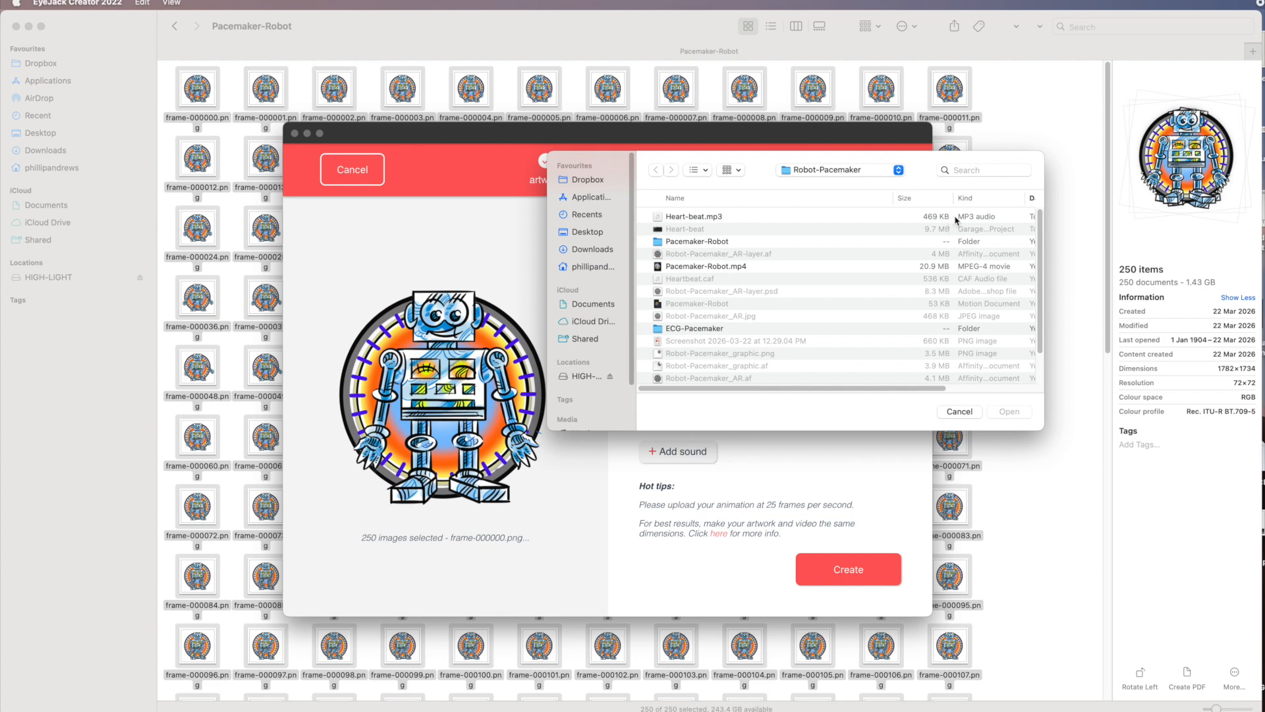
{"action": "left_click", "coordinate": [660, 218]}
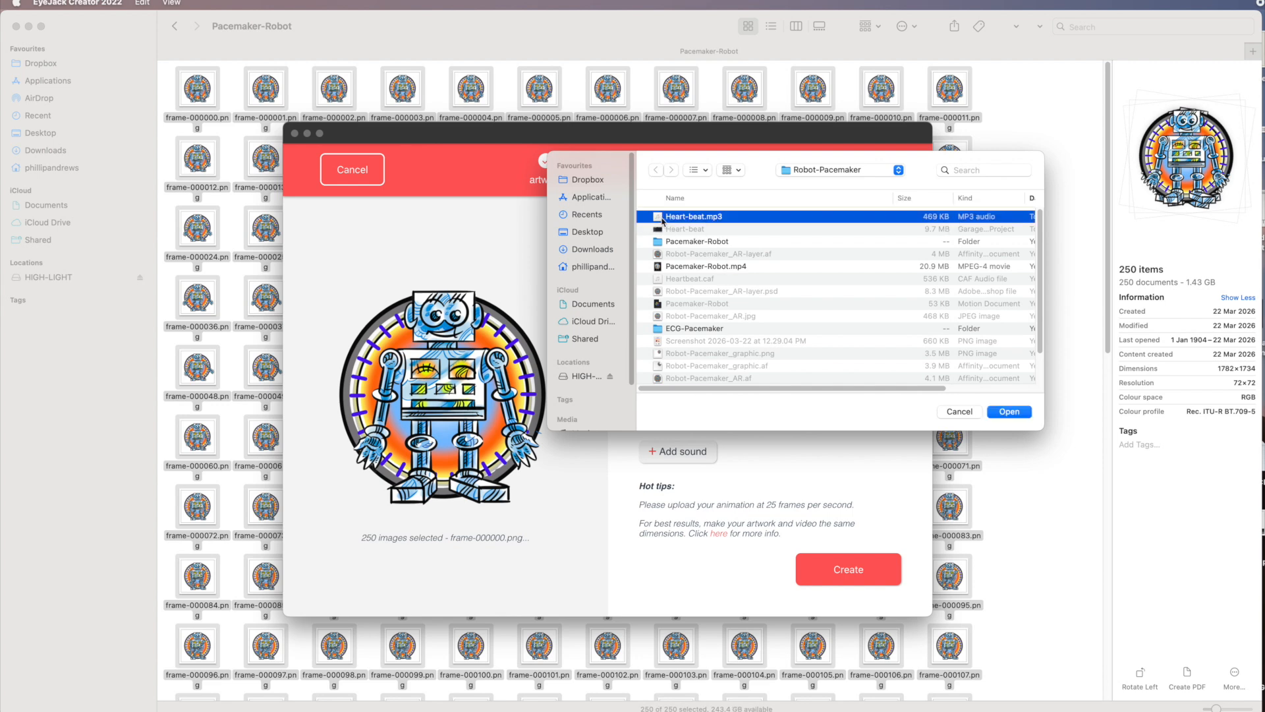
{"action": "left_click", "coordinate": [1013, 411]}
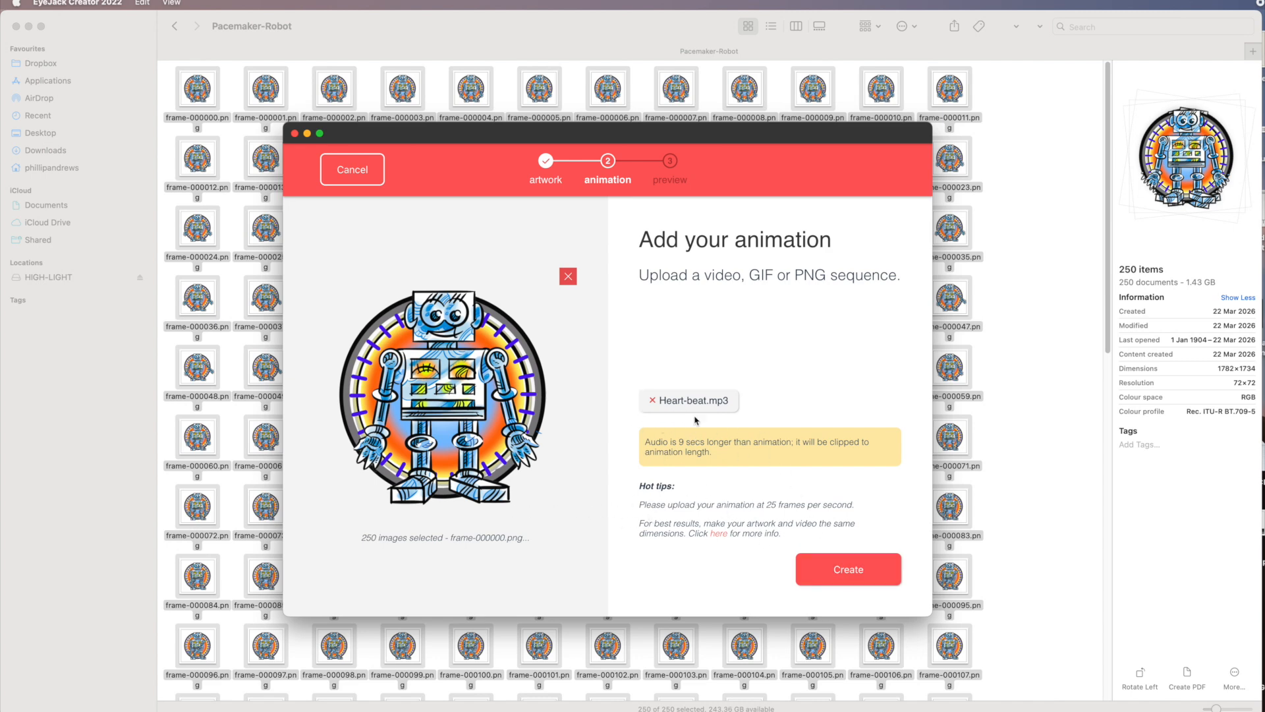
Step: Create the artwork and close the QR code preview to reach the artwork details
{"action": "left_click", "coordinate": [851, 575]}
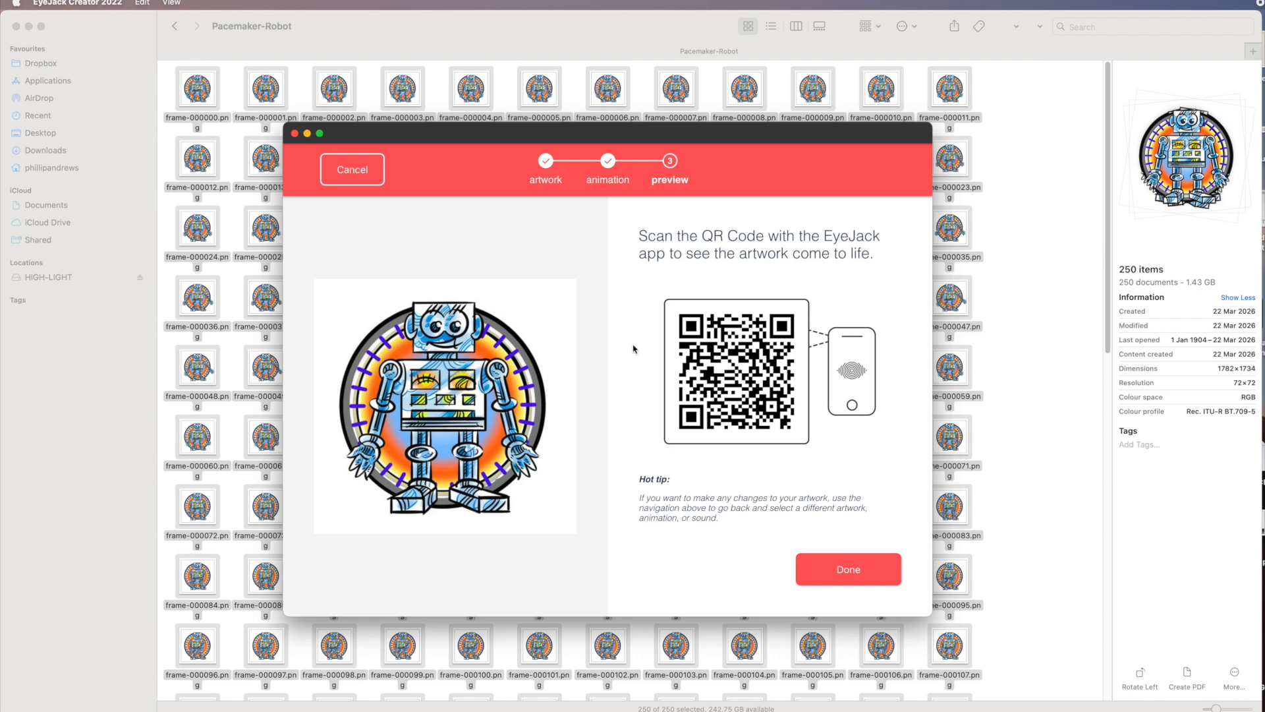
{"action": "left_click", "coordinate": [850, 573]}
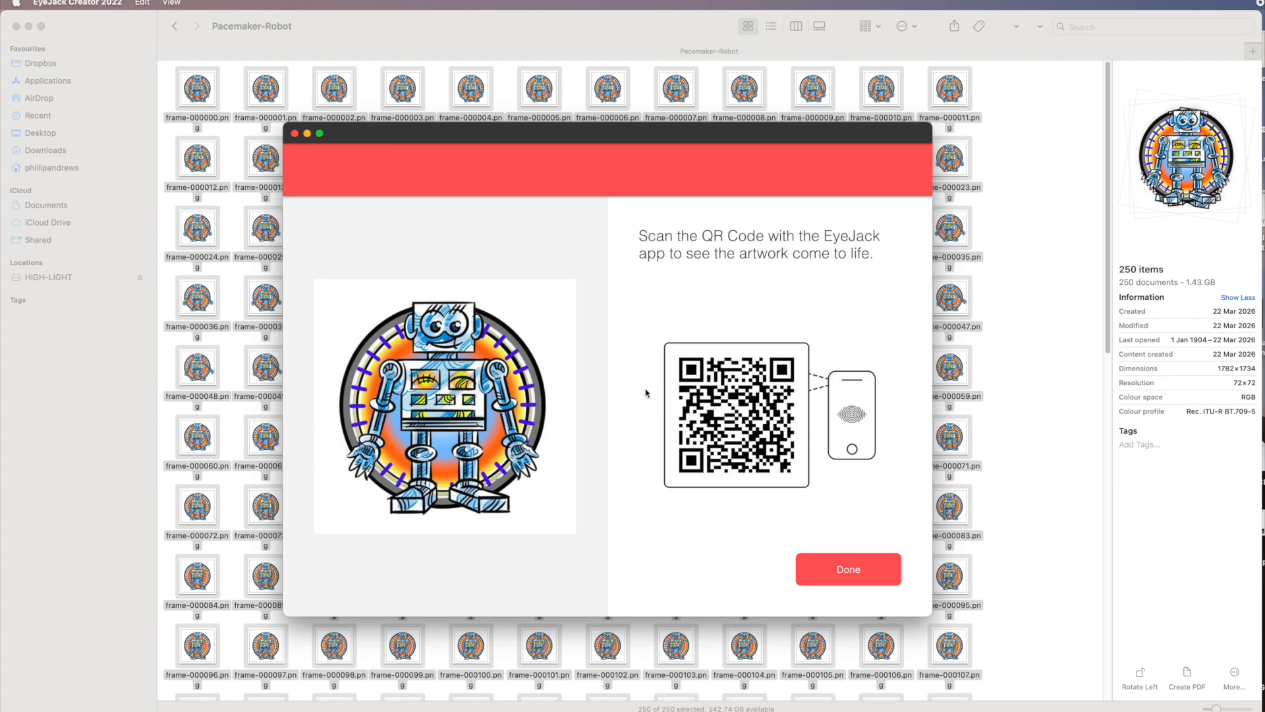
{"action": "left_click", "coordinate": [851, 572]}
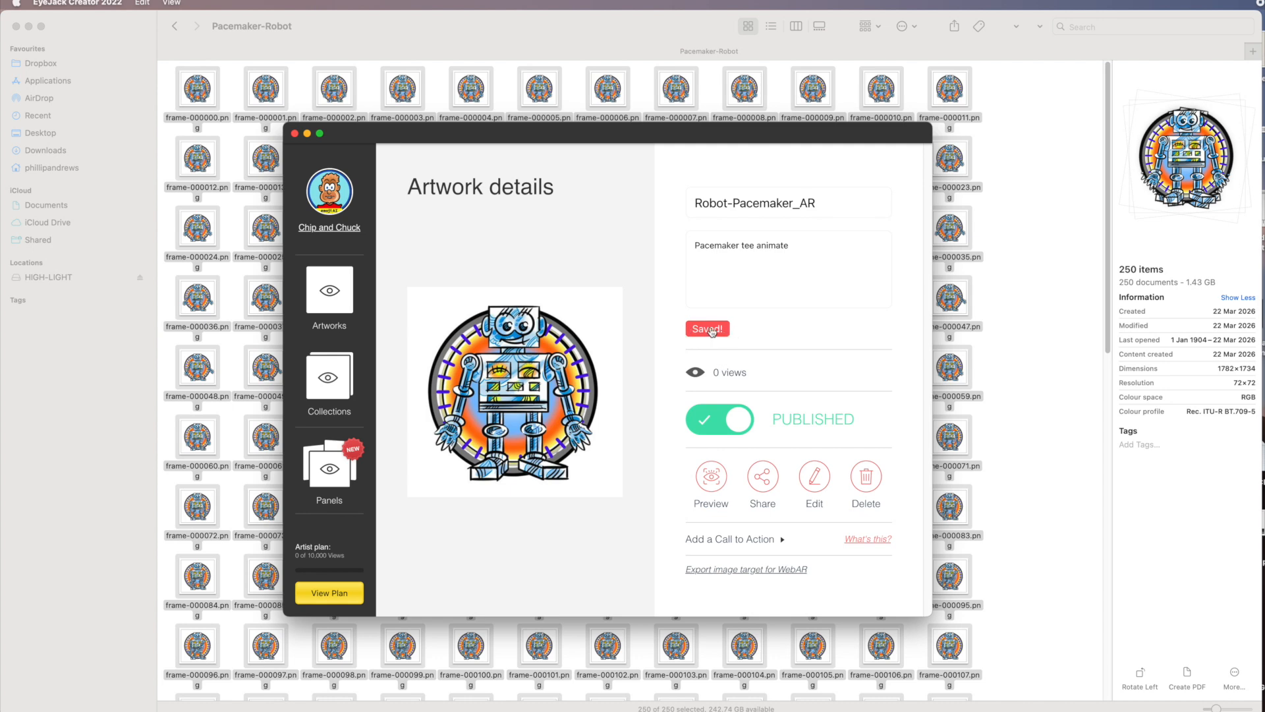
Step: Switch the artwork's published toggle off and on, then open and close its QR code preview
{"action": "left_click", "coordinate": [705, 421]}
{"action": "left_click", "coordinate": [746, 421]}
{"action": "left_click", "coordinate": [711, 477]}
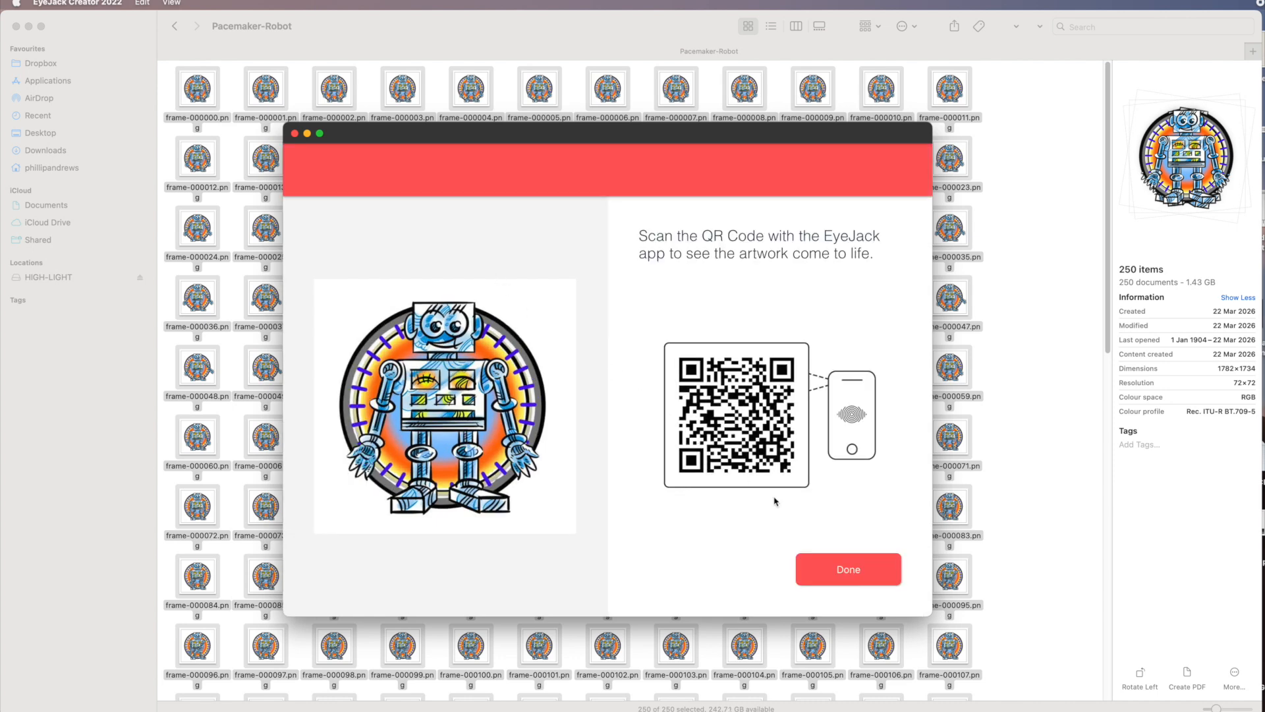
{"action": "left_click", "coordinate": [848, 569]}
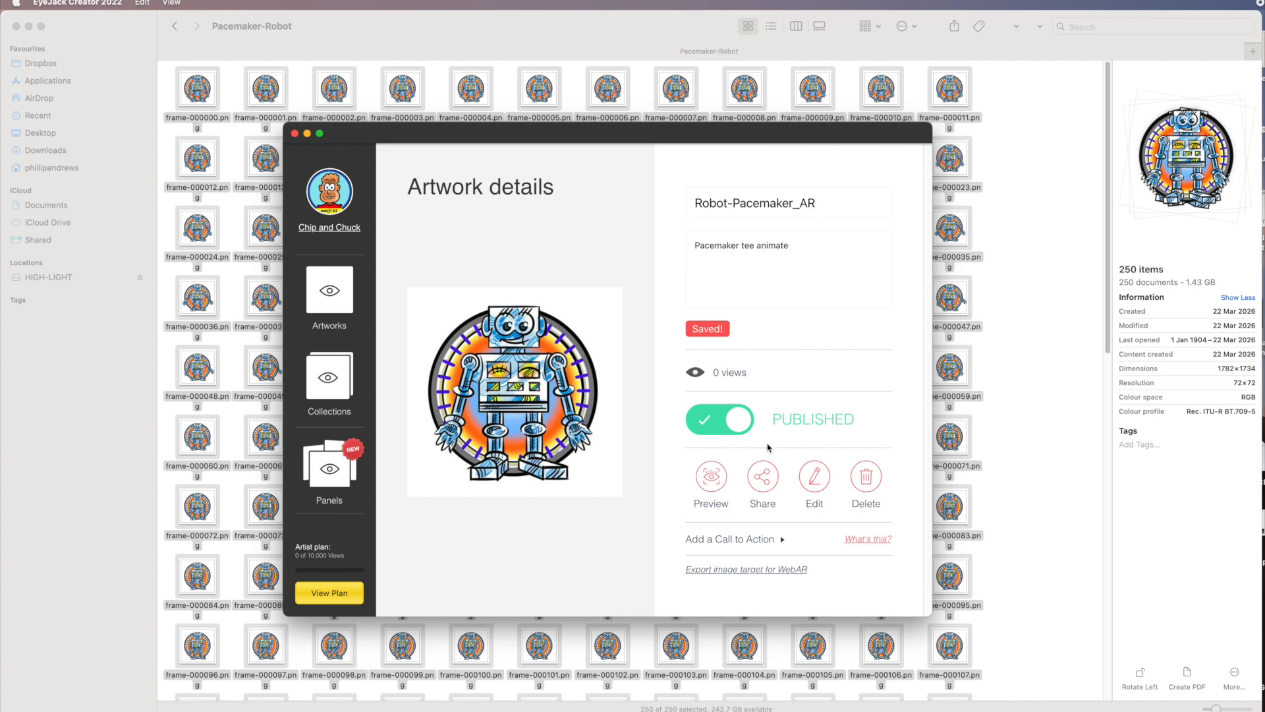
Step: View the artwork's share link, close the share dialog and reopen the QR code preview
{"action": "left_click", "coordinate": [765, 476]}
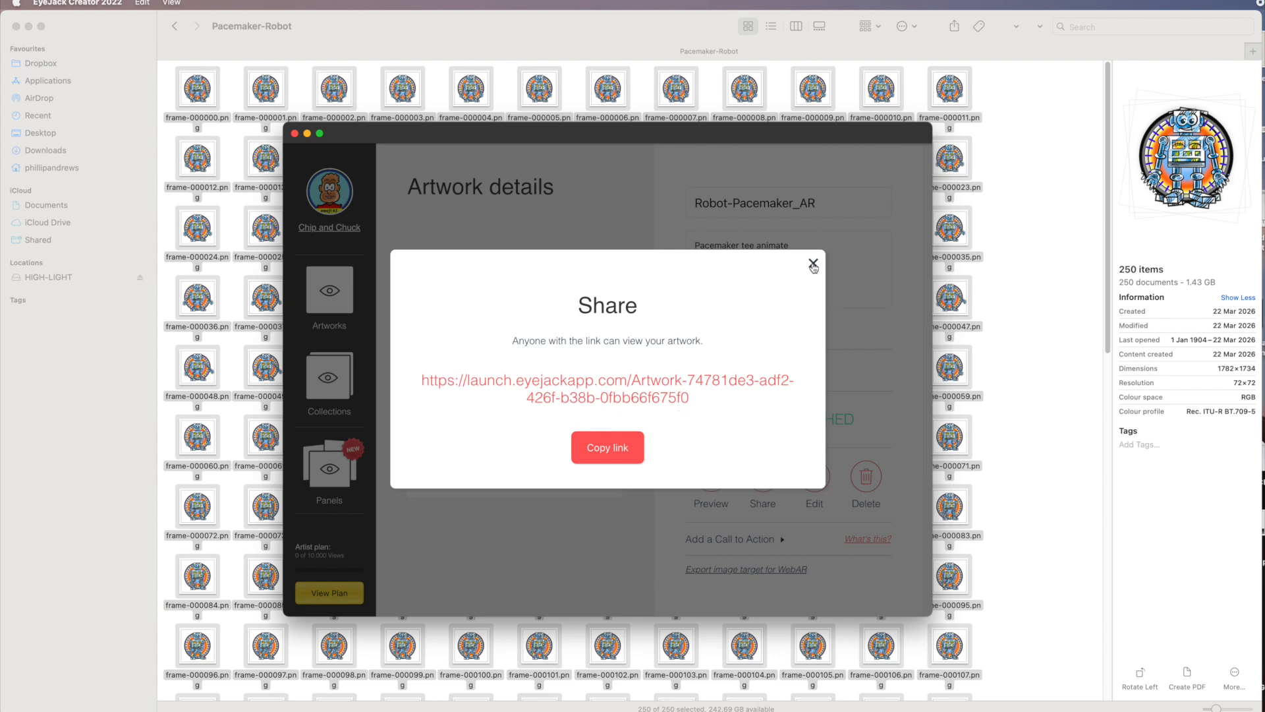
{"action": "left_click", "coordinate": [813, 263]}
{"action": "left_click", "coordinate": [713, 479]}
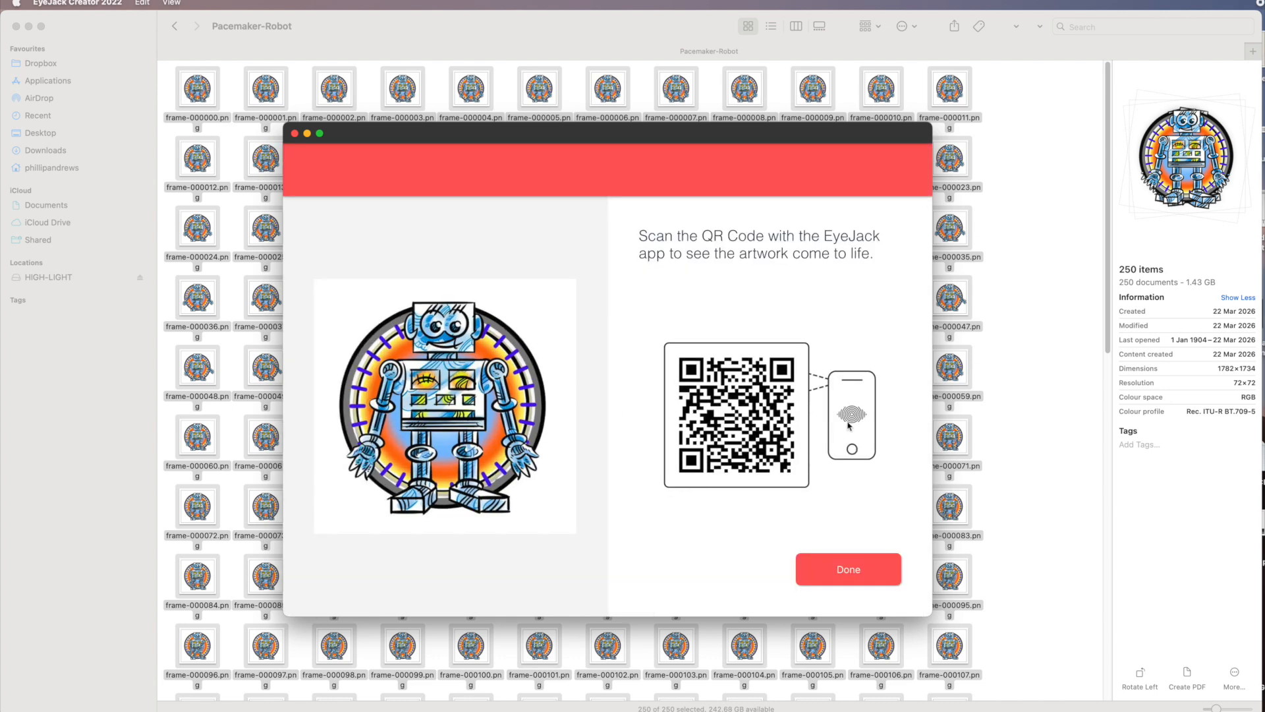